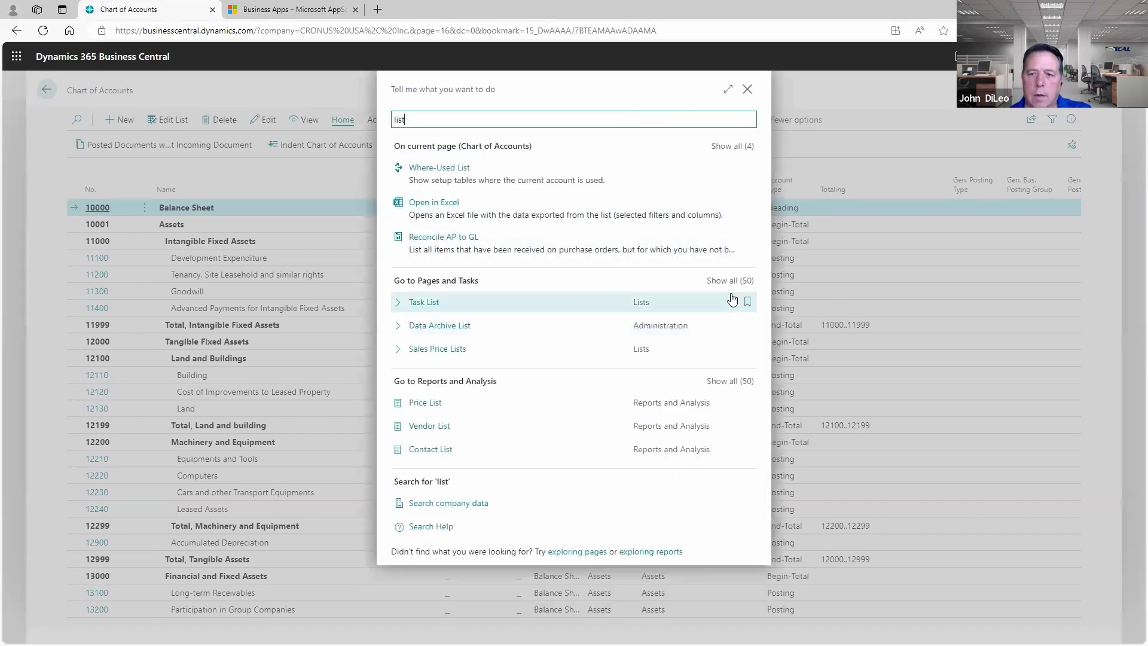
# Show all pages and tasks matching "list" in the search results, and close the search
pyautogui.click(731, 282)
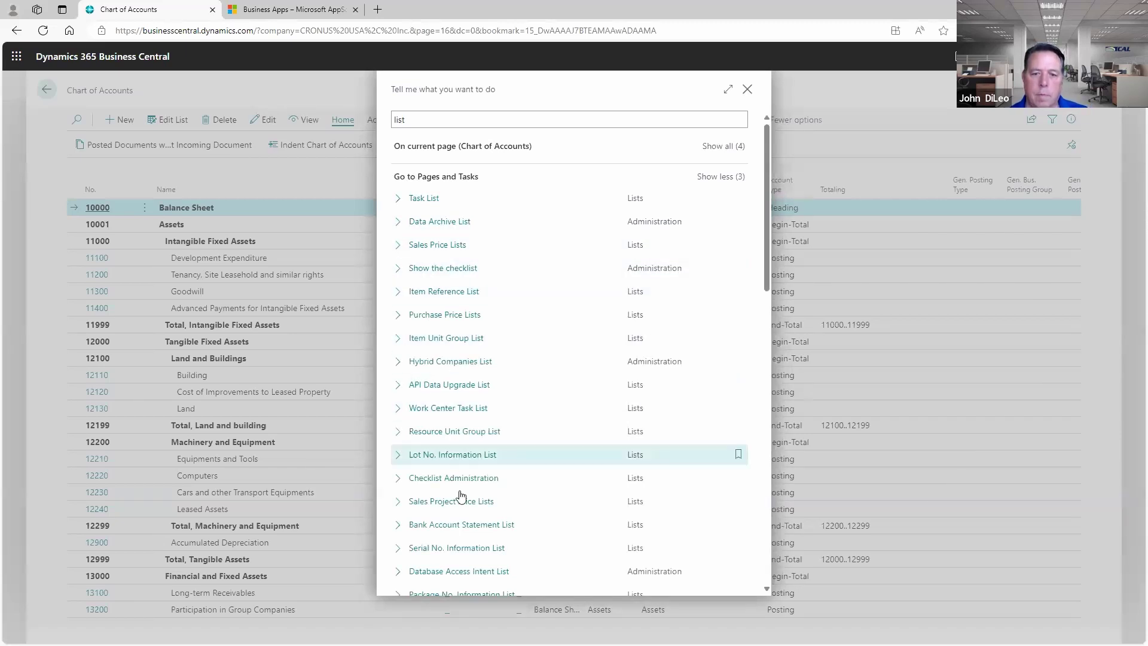
pyautogui.click(748, 89)
# Search for "purchase line" and open the Purchase Lines list
pyautogui.hotkey('alt', 'q')
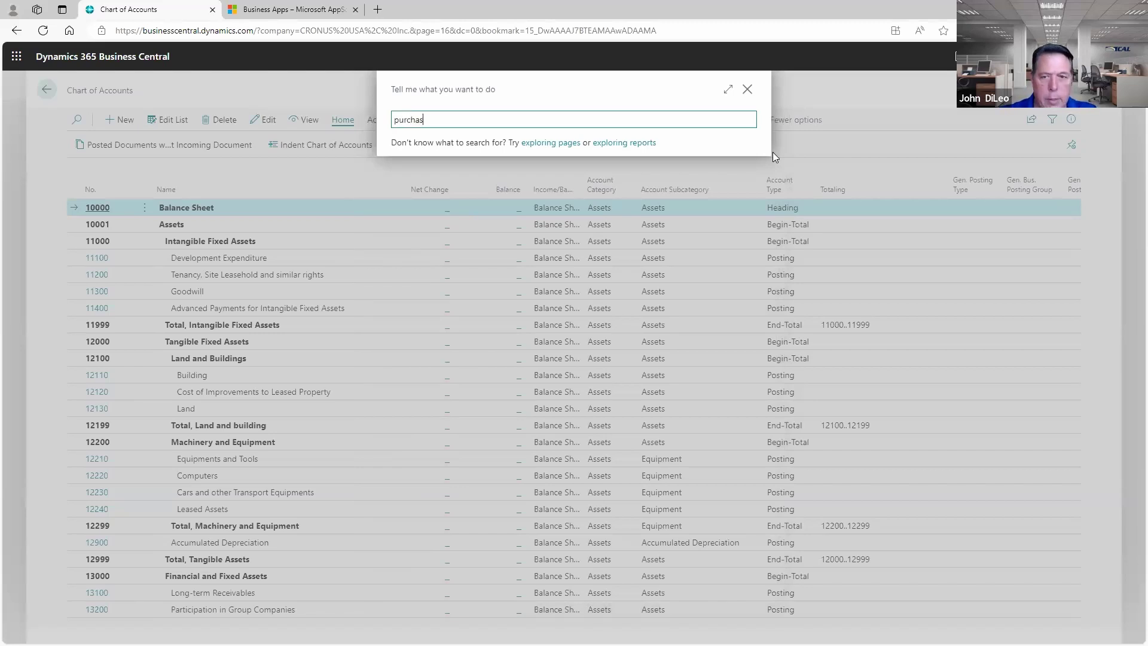
pyautogui.write('purchase line')
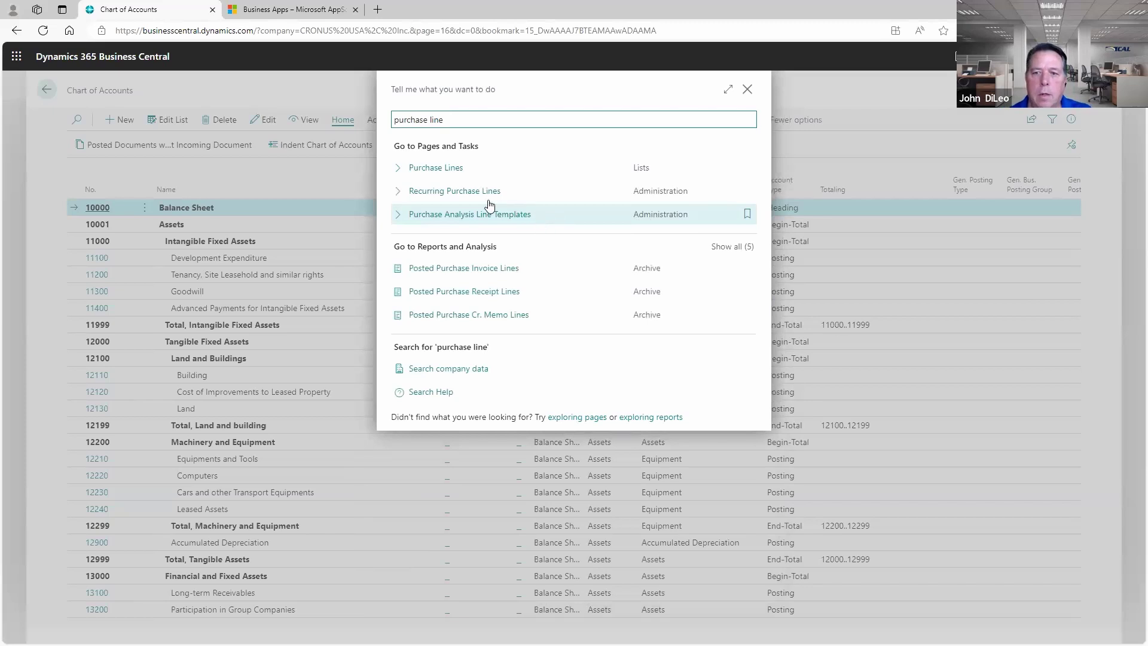
pyautogui.click(436, 168)
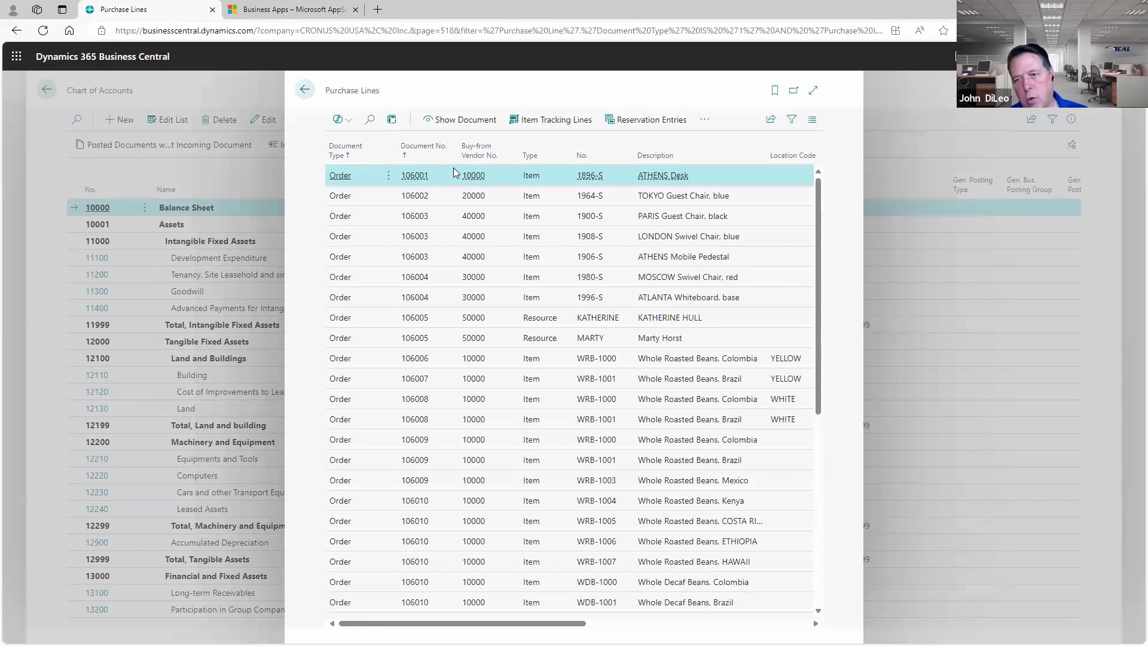
pyautogui.click(771, 119)
pyautogui.click(672, 93)
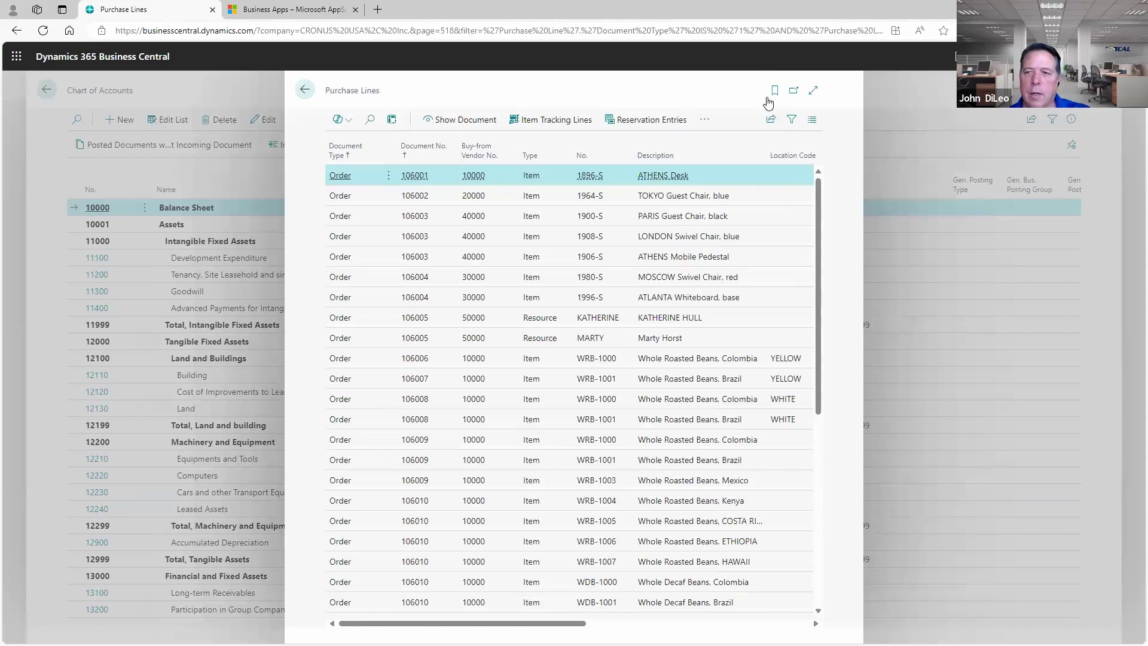
# Return through the Chart of Accounts to the Vendors list and hide its Views pane
pyautogui.click(306, 90)
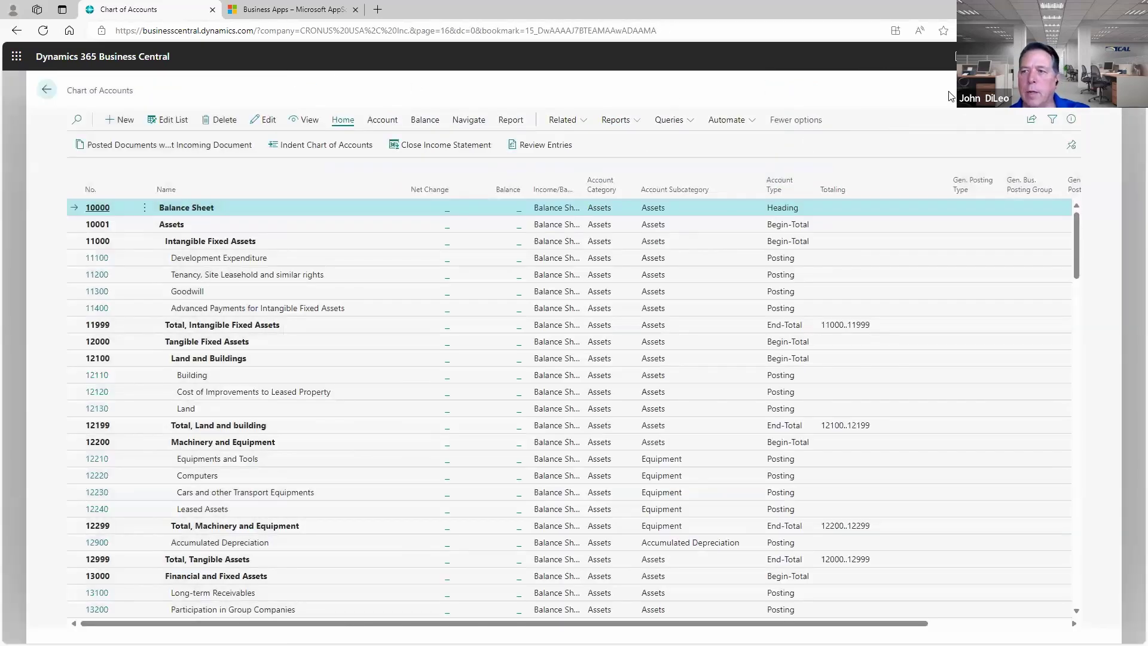
pyautogui.click(46, 90)
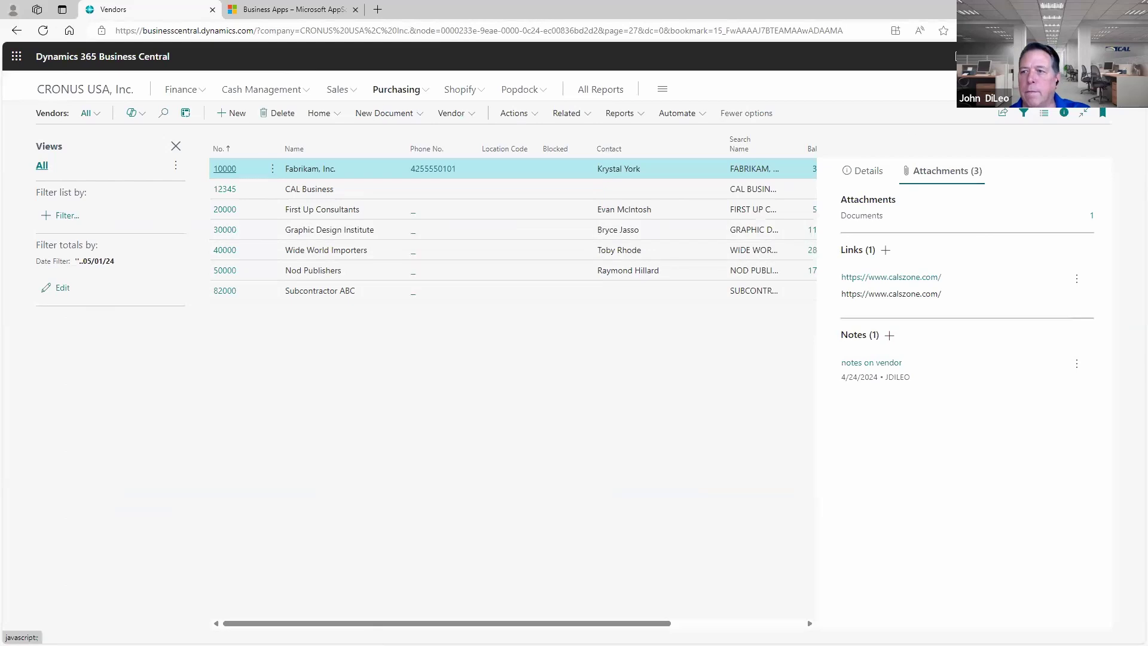
pyautogui.click(176, 146)
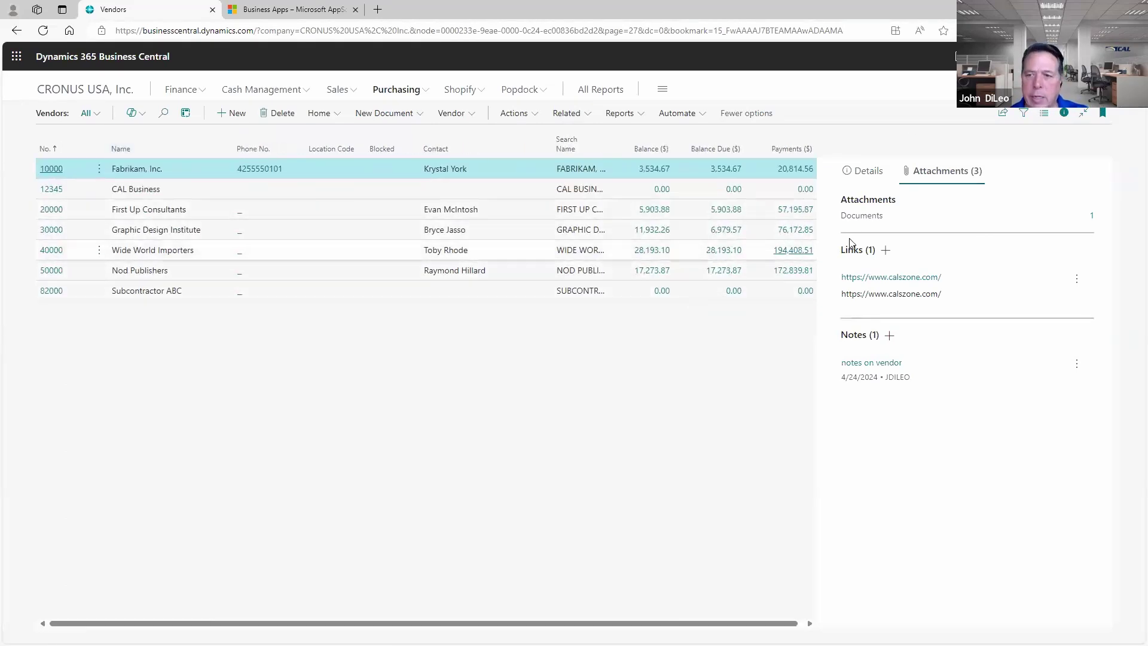
# Analyze the Vendors list with rows grouped by Balance Due ($), and expand the 5,903.88 group
pyautogui.click(185, 114)
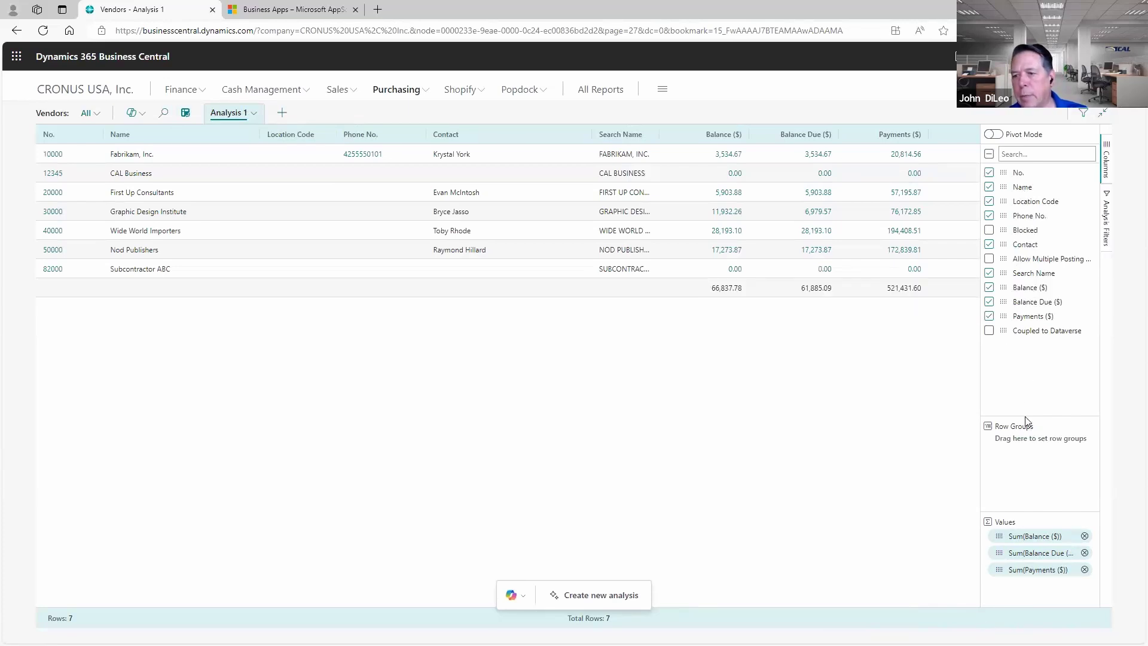
pyautogui.moveTo(1003, 302); pyautogui.dragTo(1009, 453)
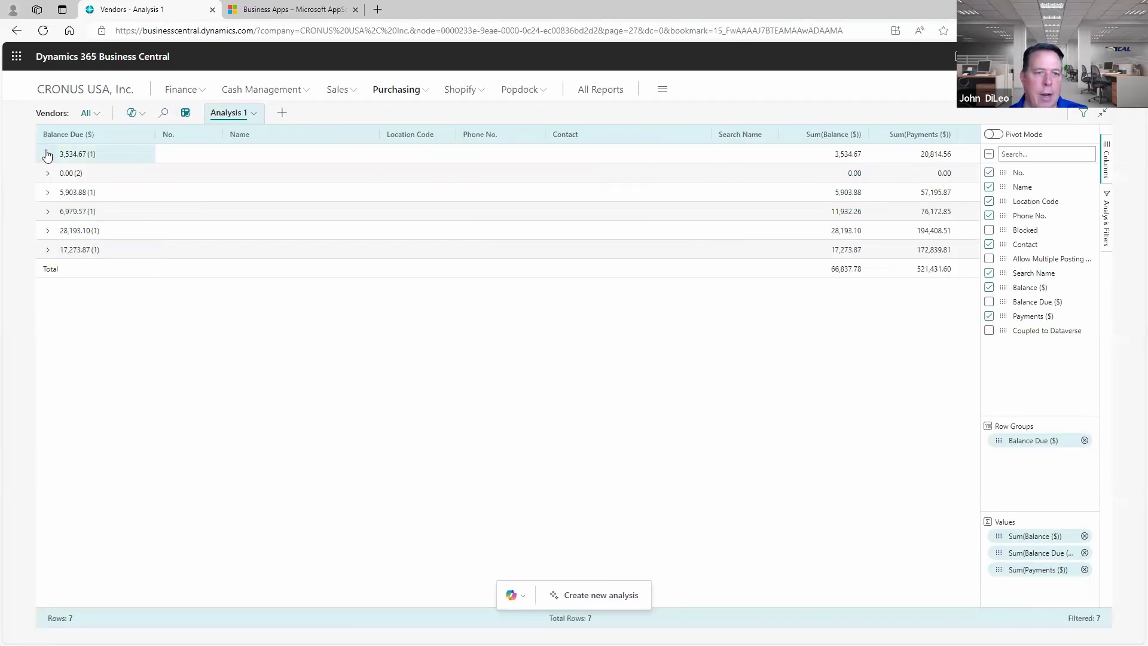
pyautogui.click(47, 192)
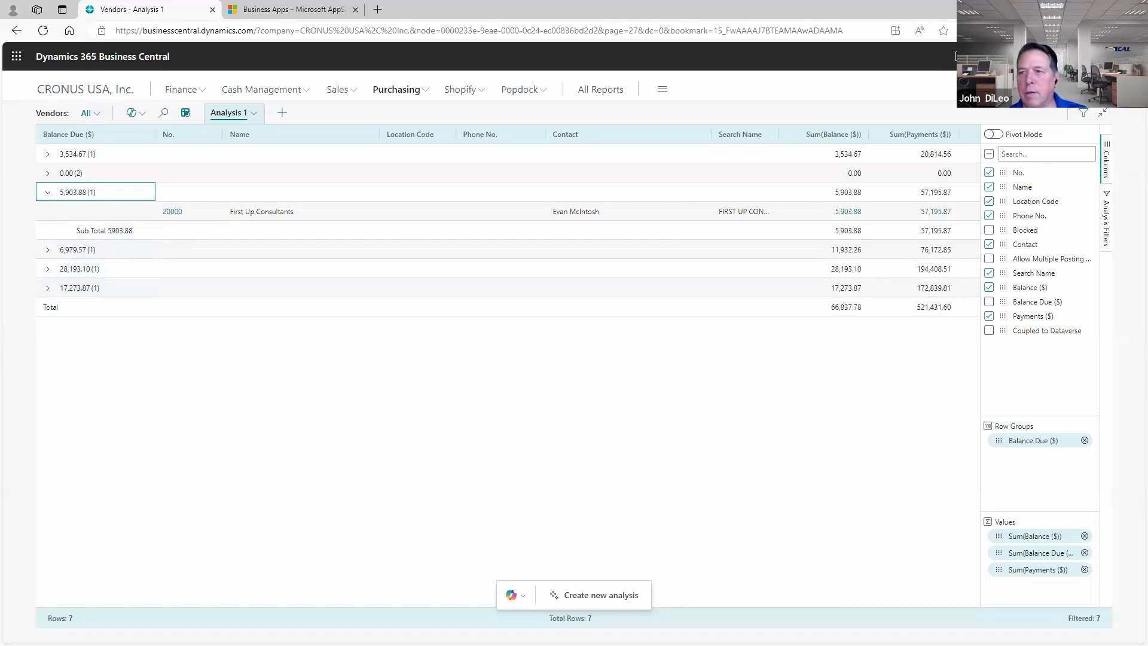
# Search for "invoice" and open the Purchase Invoices list
pyautogui.hotkey('alt', 'q')
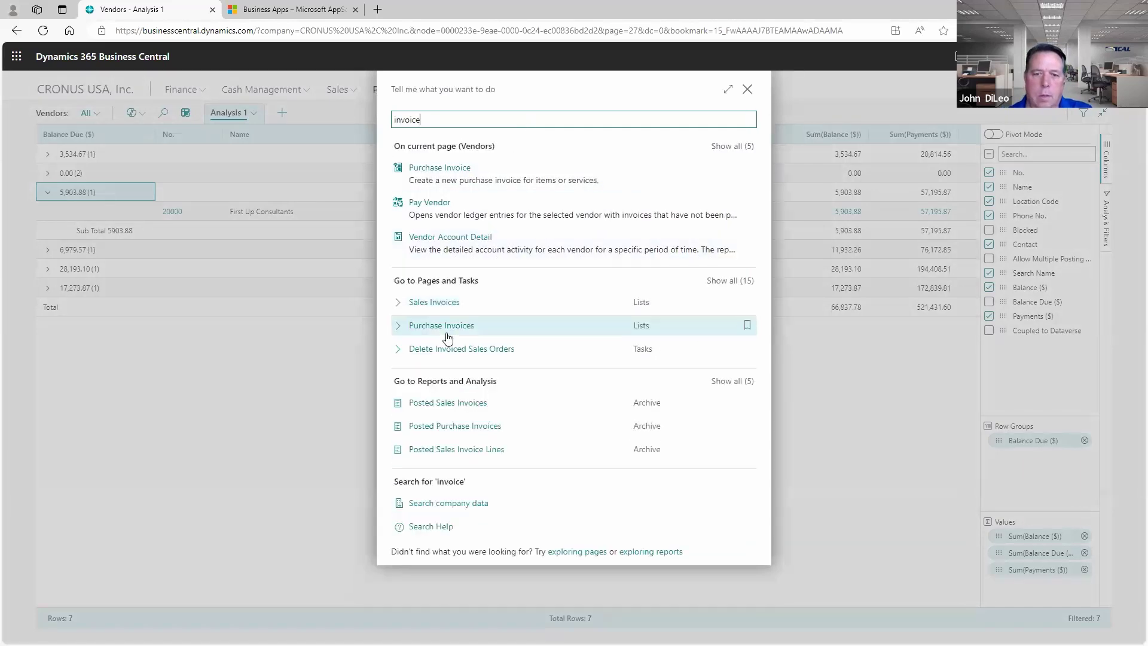
pyautogui.click(445, 327)
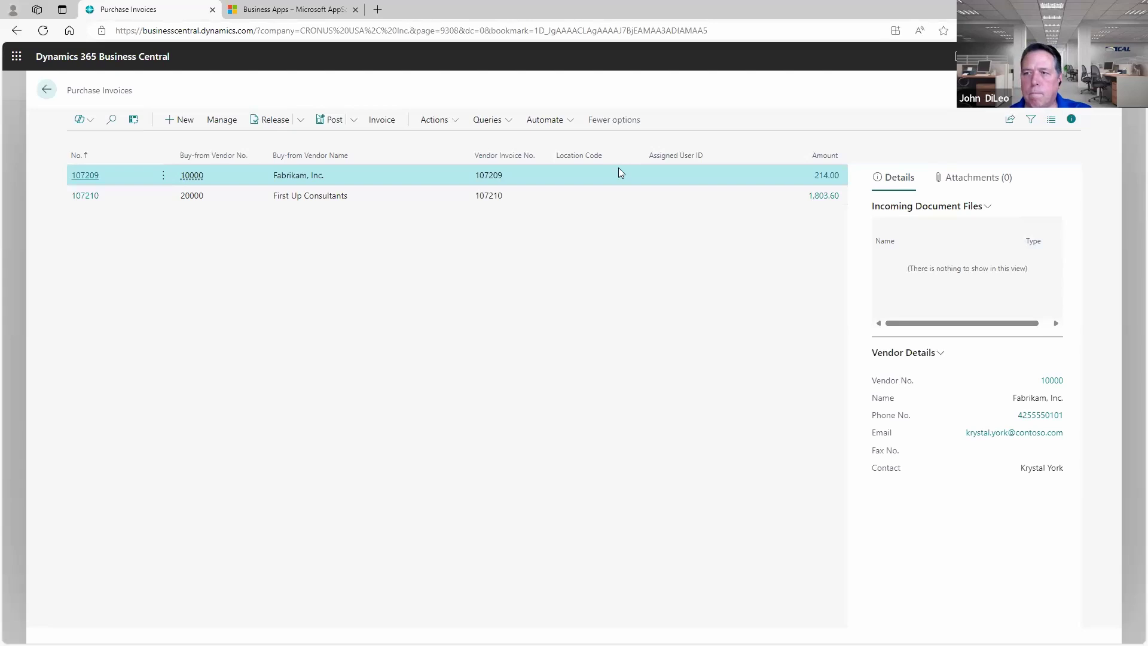
# Search for "general jo" and open the Posted General Journal
pyautogui.hotkey('alt', 'q')
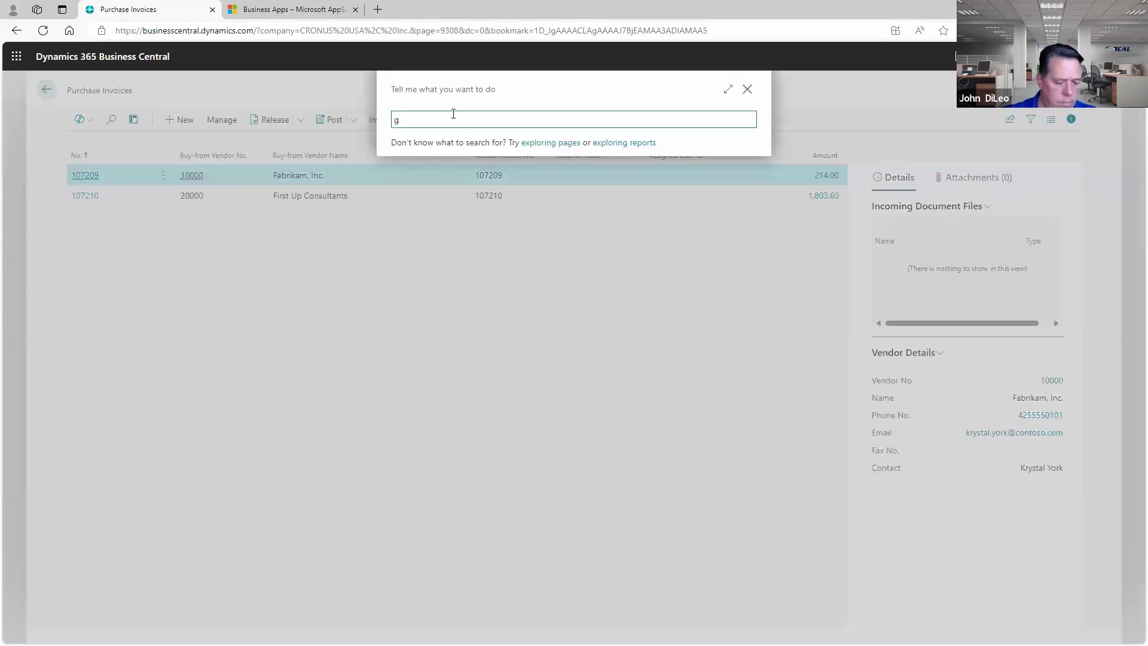
pyautogui.write('general ')
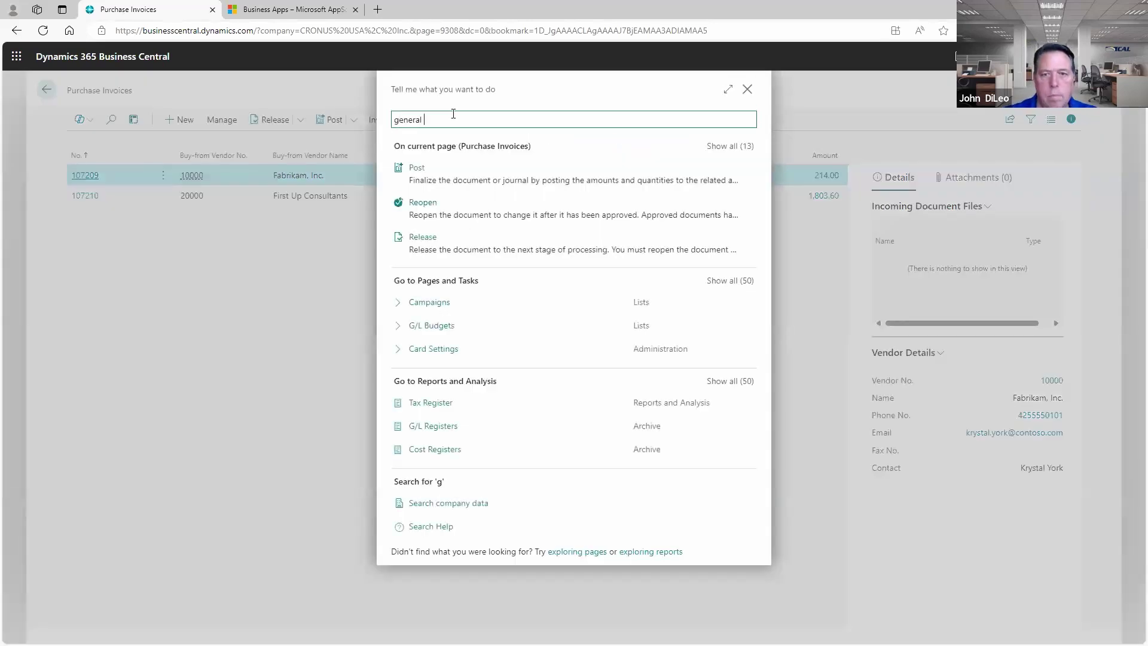
pyautogui.write('jo')
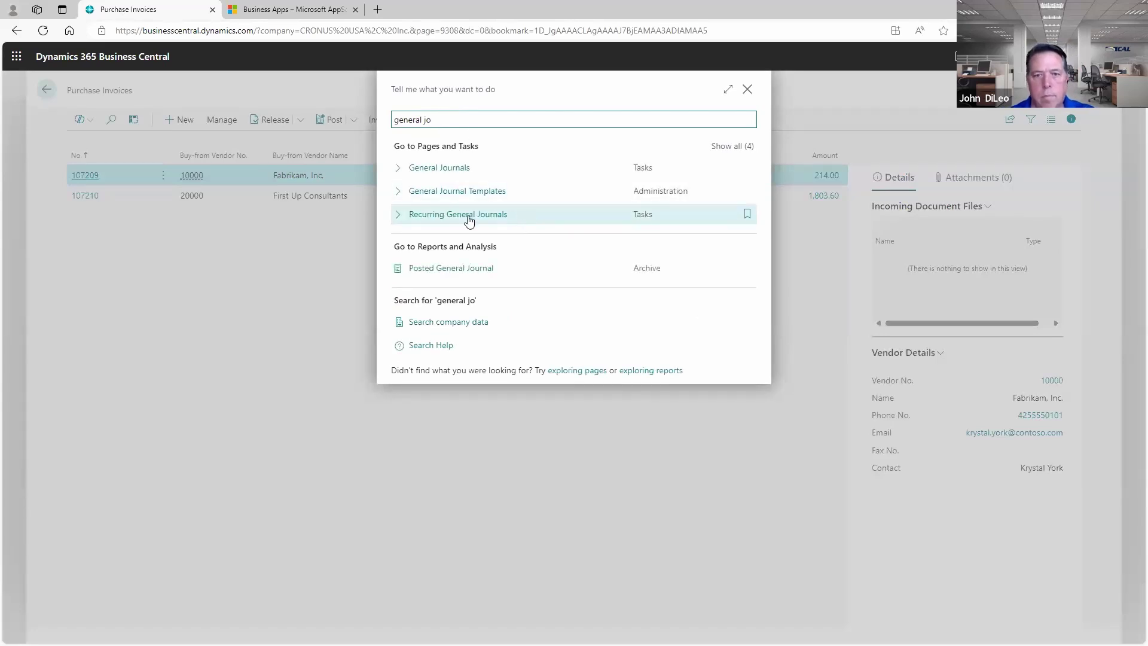
pyautogui.click(446, 268)
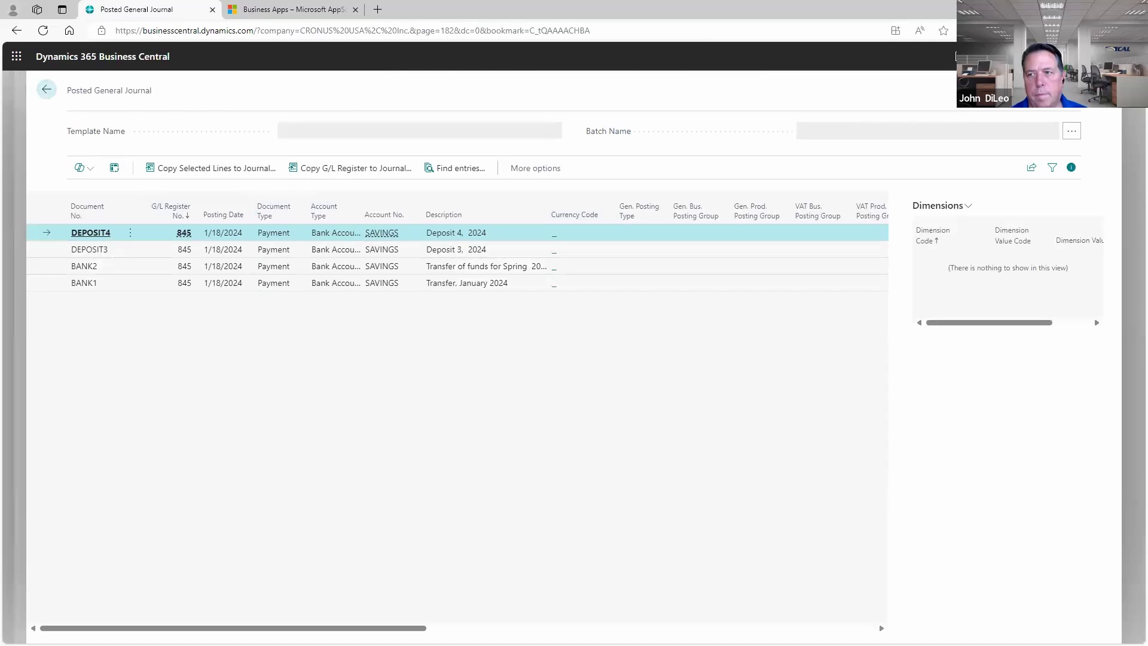
# Search for "hist gene", view the Historical Gen. Journal Lines, and go back to the Posted General Journal
pyautogui.hotkey('alt', 'q')
pyautogui.write('hist ')
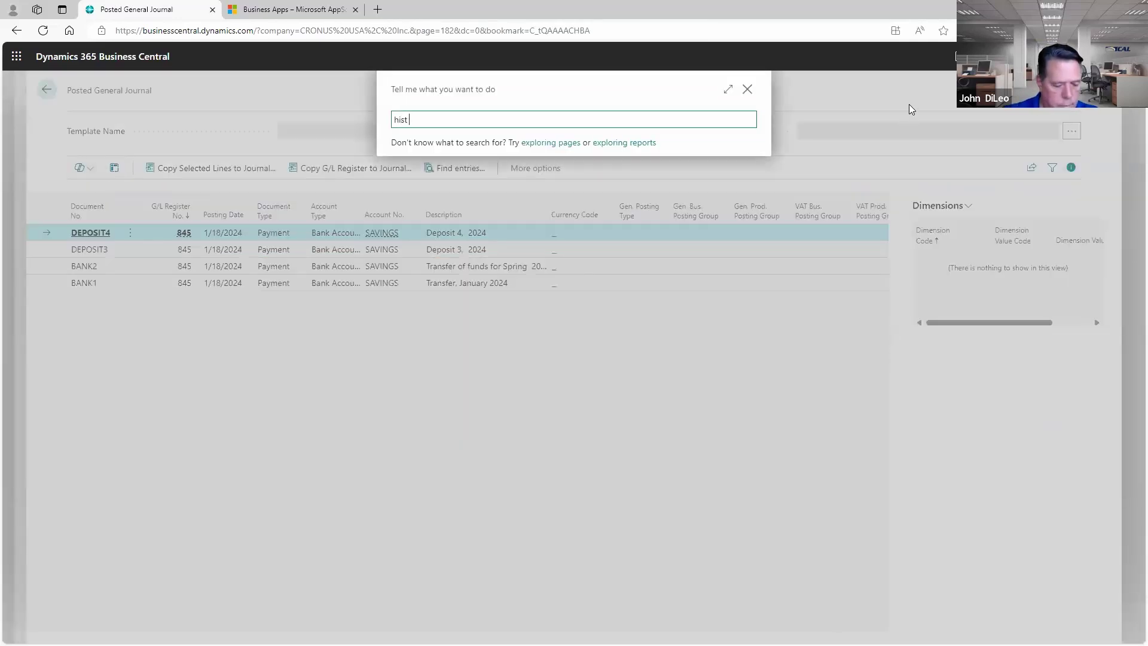
pyautogui.write('gene')
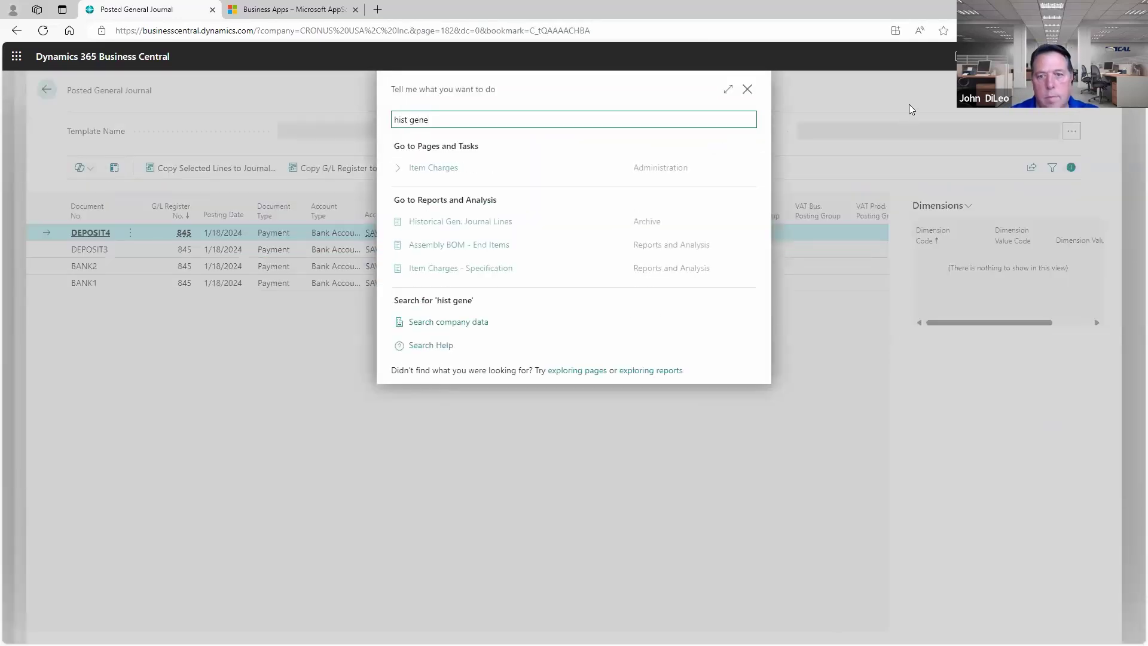
pyautogui.click(470, 224)
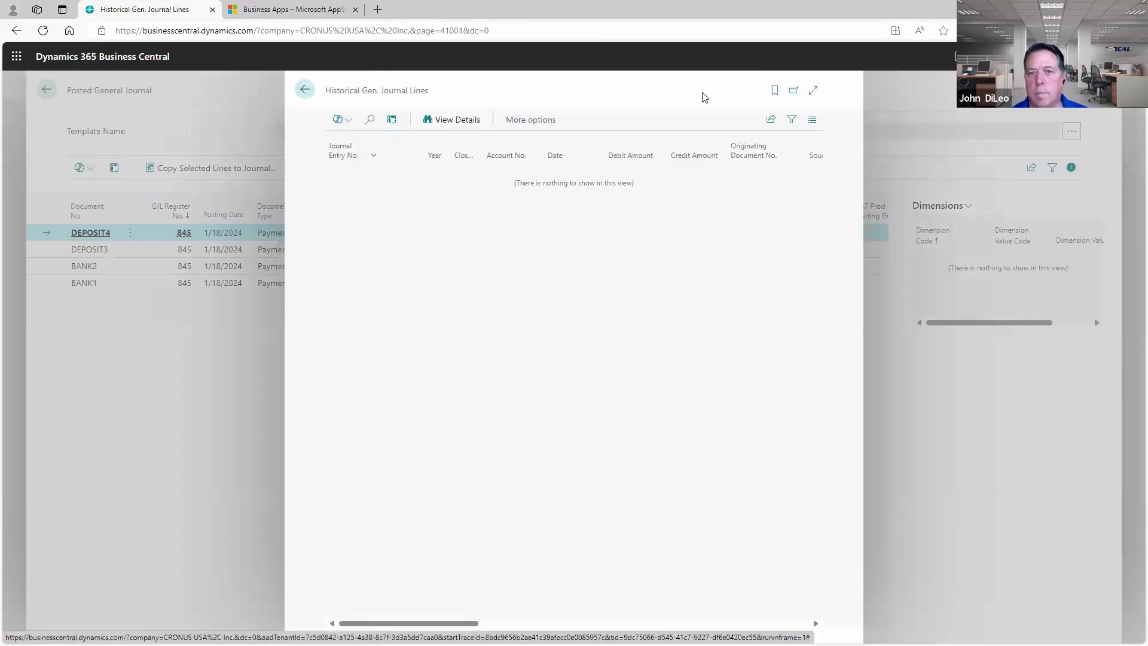
pyautogui.click(304, 90)
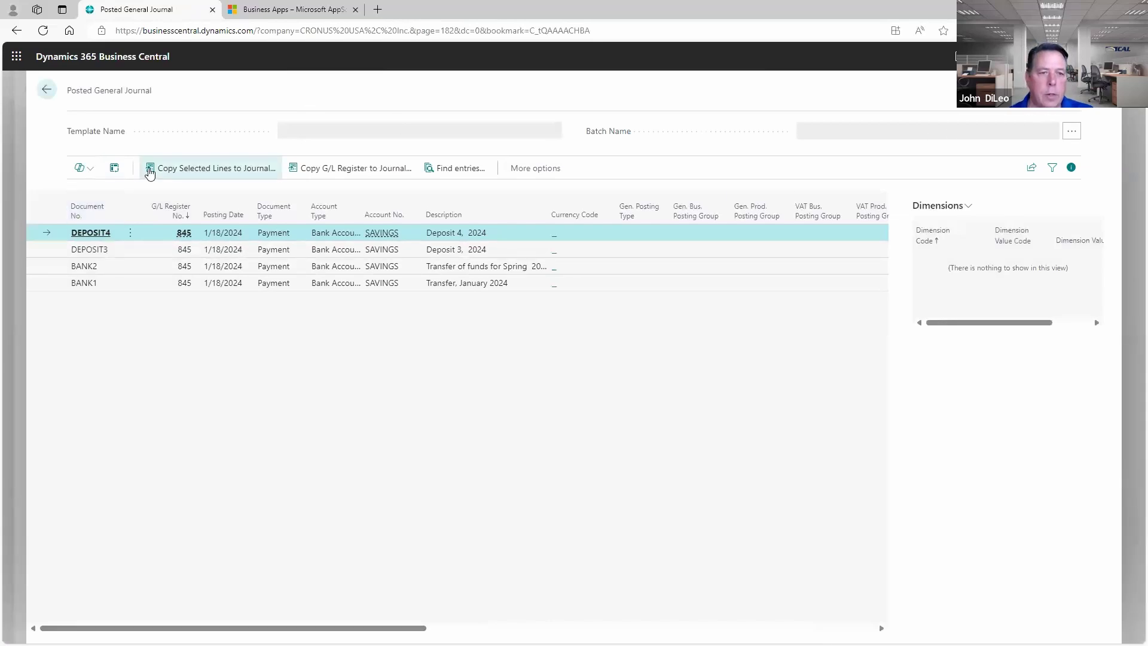
# Put the Posted General Journal in analysis mode, and move Currency Code before Account No. and Gen. Bus. Posting Group before Description
pyautogui.click(114, 169)
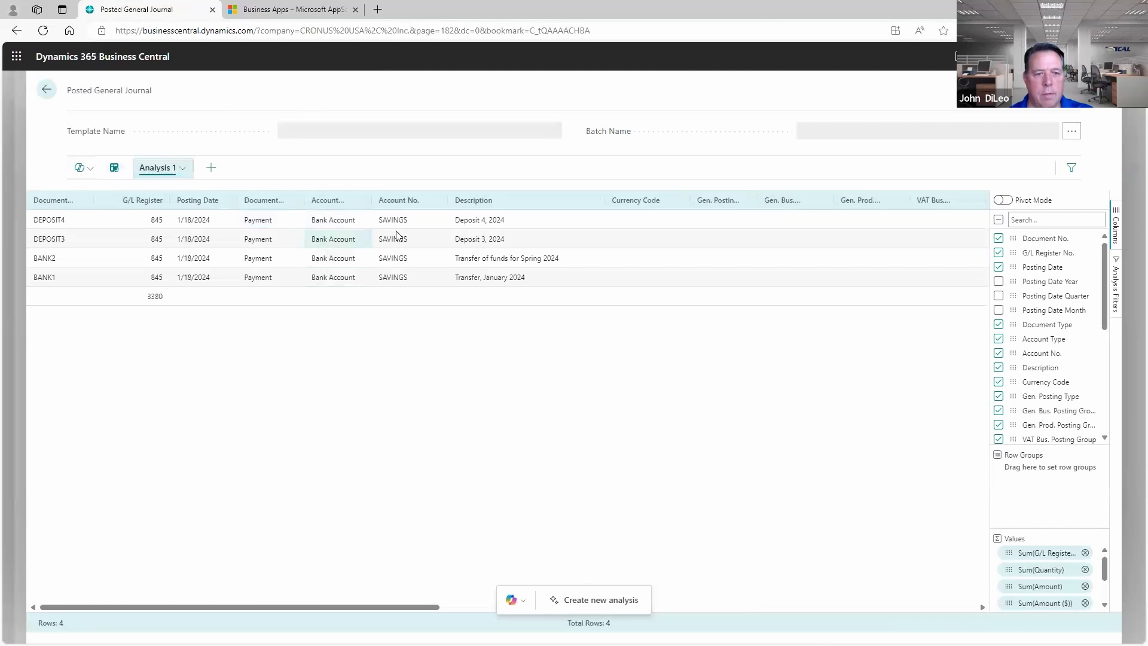
pyautogui.moveTo(654, 201); pyautogui.dragTo(431, 200)
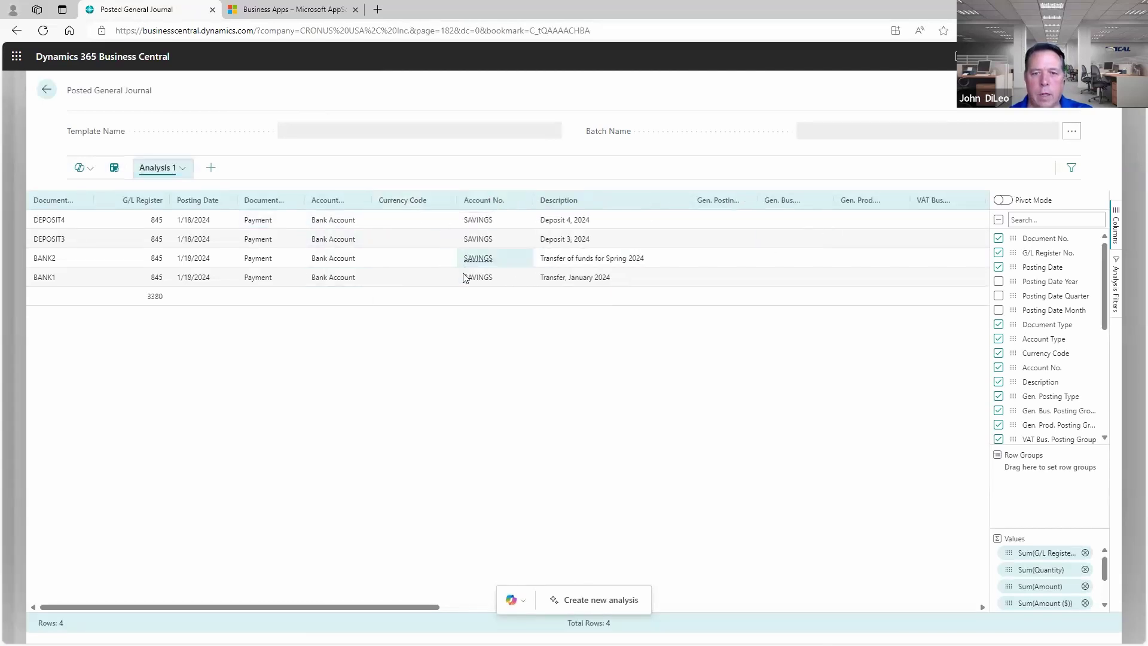
pyautogui.moveTo(784, 203); pyautogui.dragTo(549, 198)
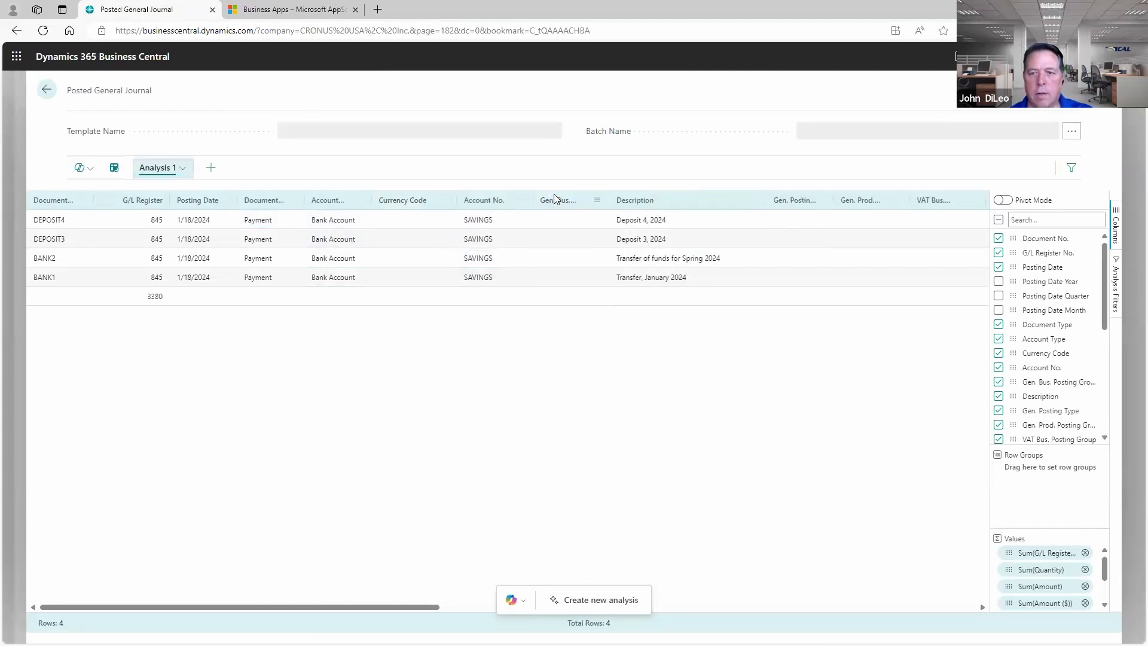
# Turn on Pivot Mode with Posting Date and Posting Date Year as row groups and Posting Date Year as column label
pyautogui.click(1002, 200)
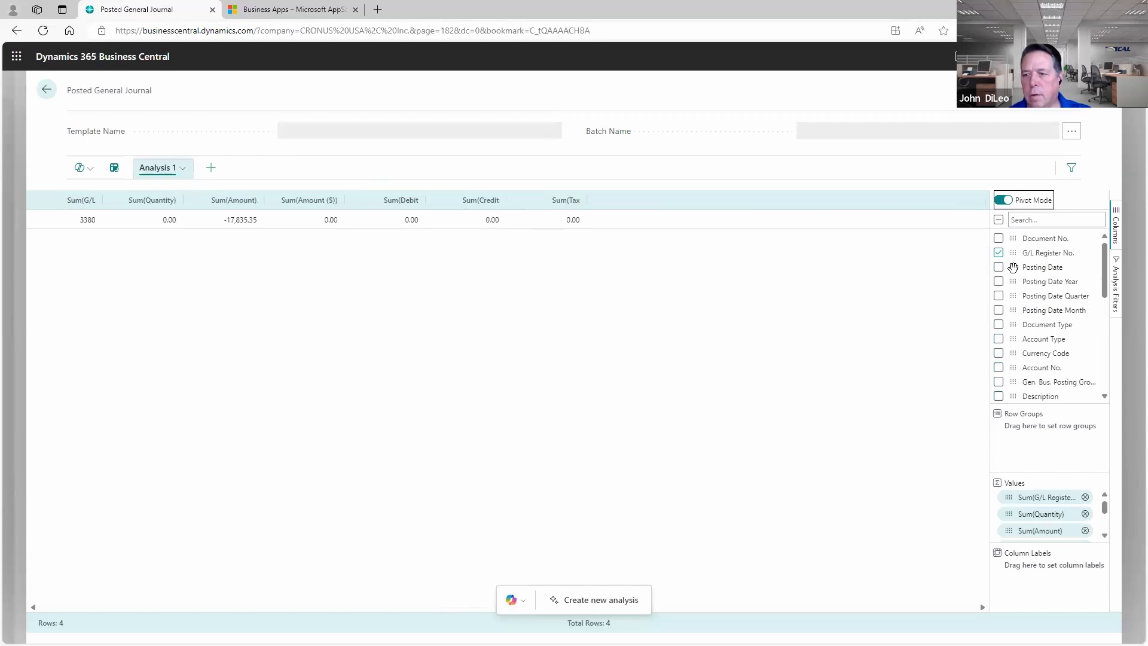
pyautogui.moveTo(1012, 267); pyautogui.dragTo(1053, 449)
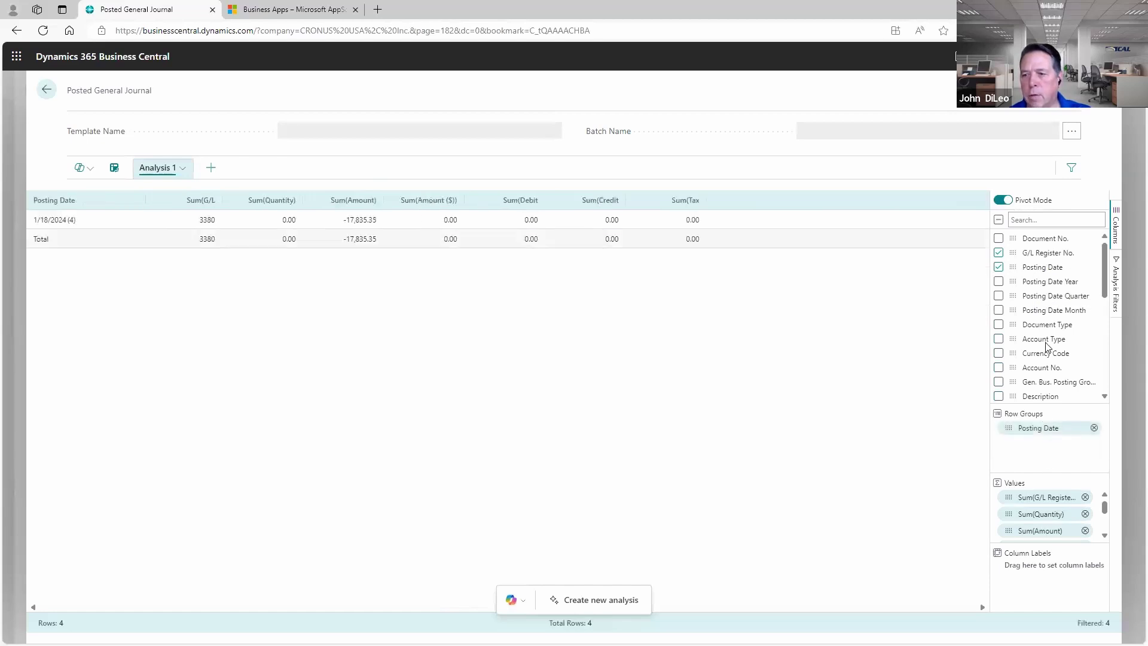
pyautogui.click(1032, 284)
pyautogui.moveTo(1047, 444); pyautogui.dragTo(1040, 581)
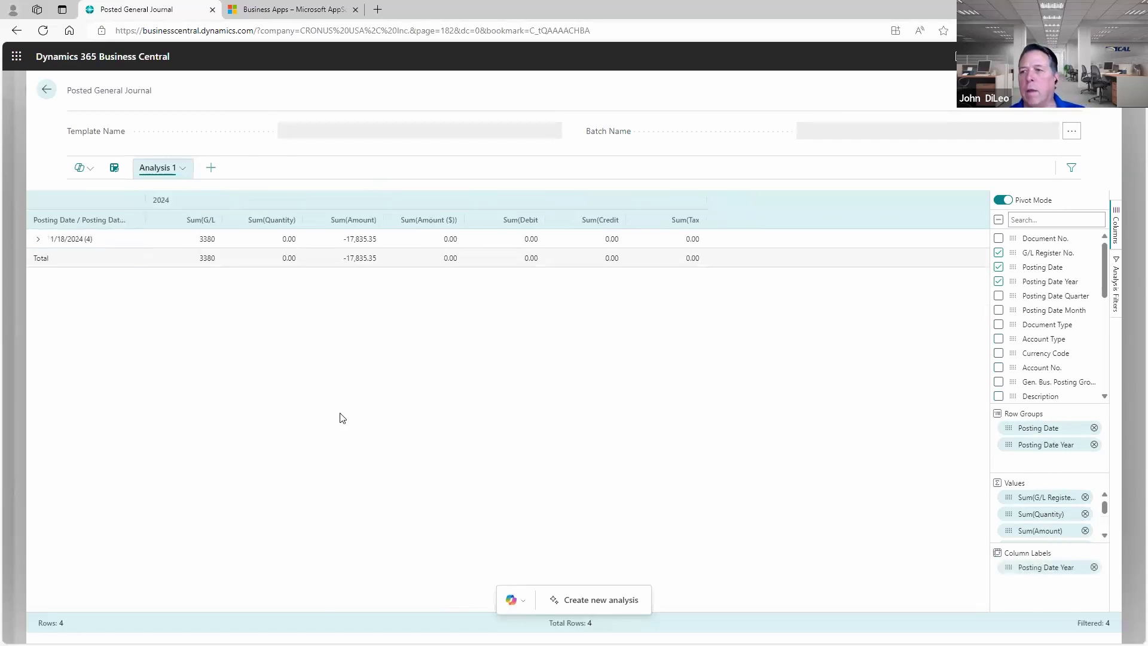
# Duplicate the Analysis 1 tab and expand the 1/18/2024 posting date group in the copy
pyautogui.click(160, 170)
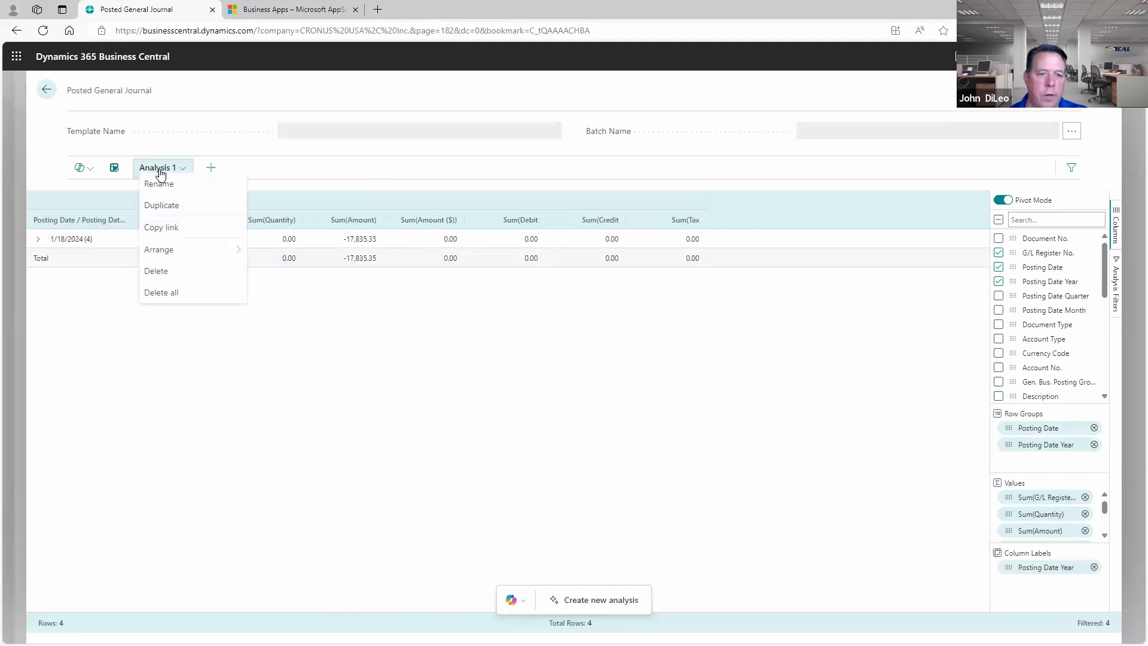
pyautogui.click(170, 207)
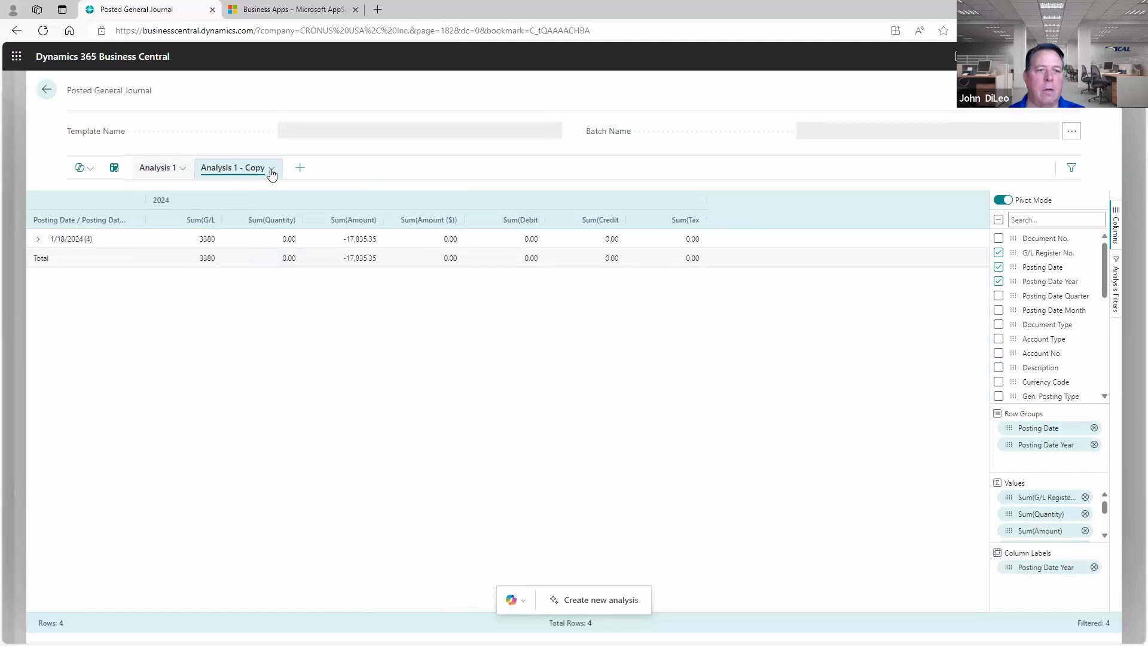
pyautogui.click(117, 239)
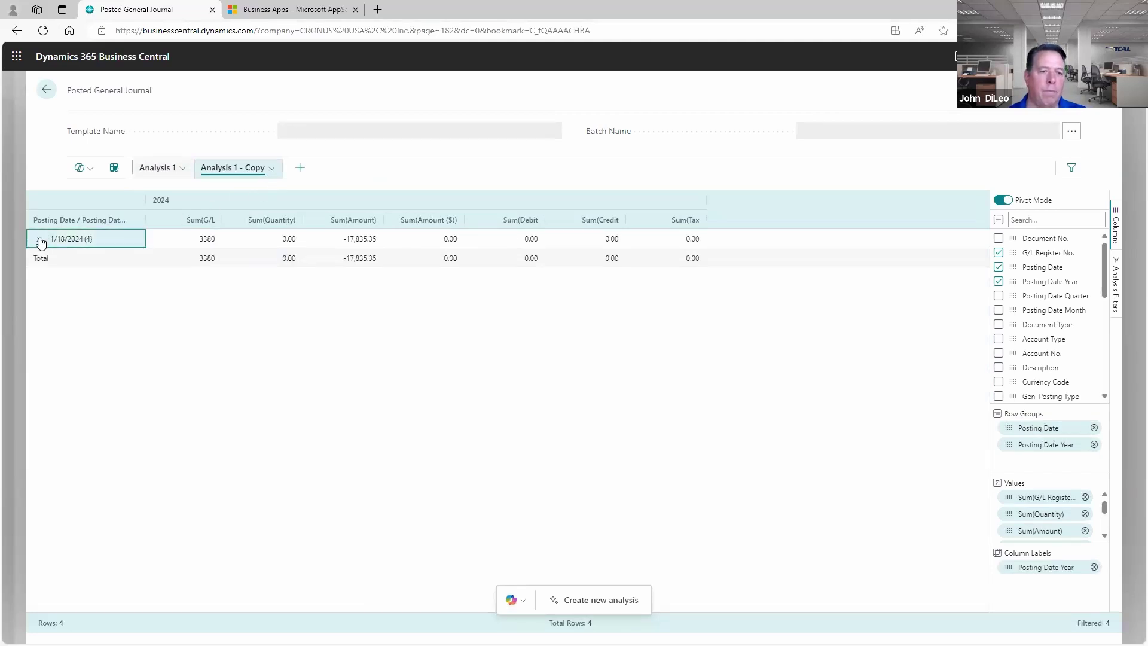
pyautogui.click(38, 239)
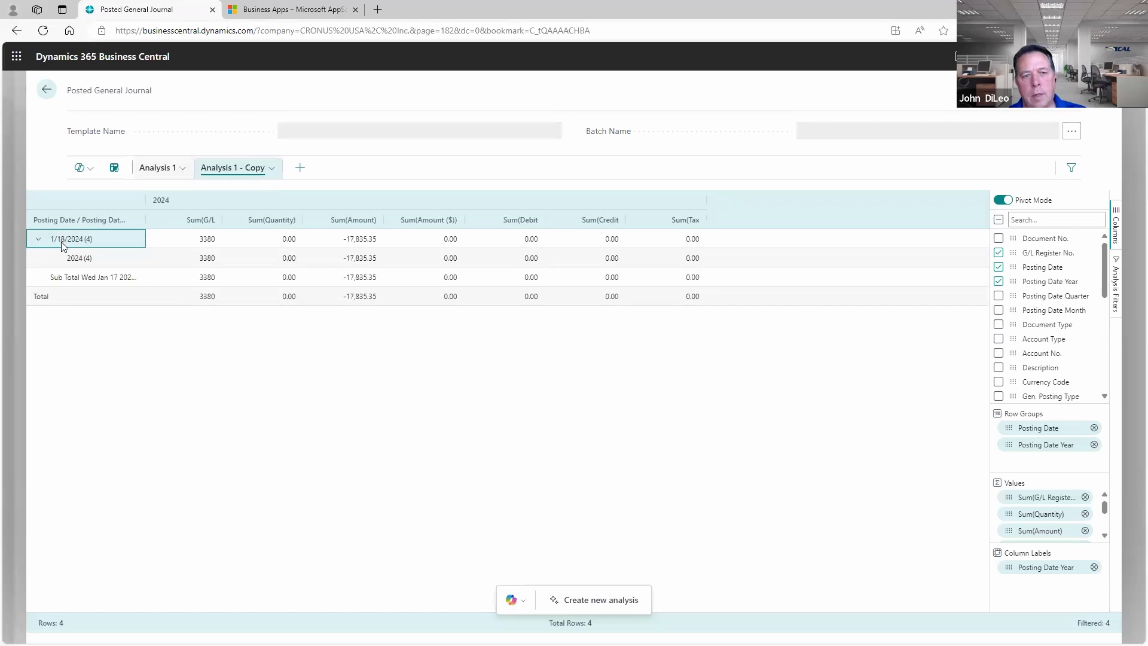
# Check the Copilot analysis options, return to the Vendors analysis, and switch to the presentation's Reporting slide
pyautogui.click(84, 170)
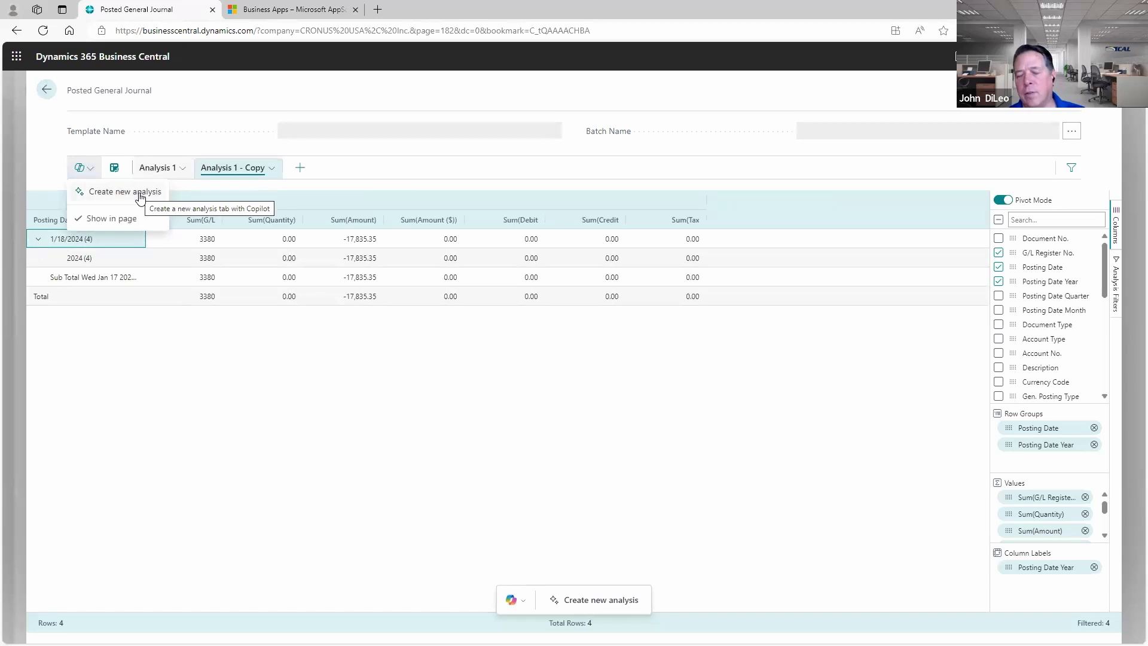
pyautogui.click(46, 90)
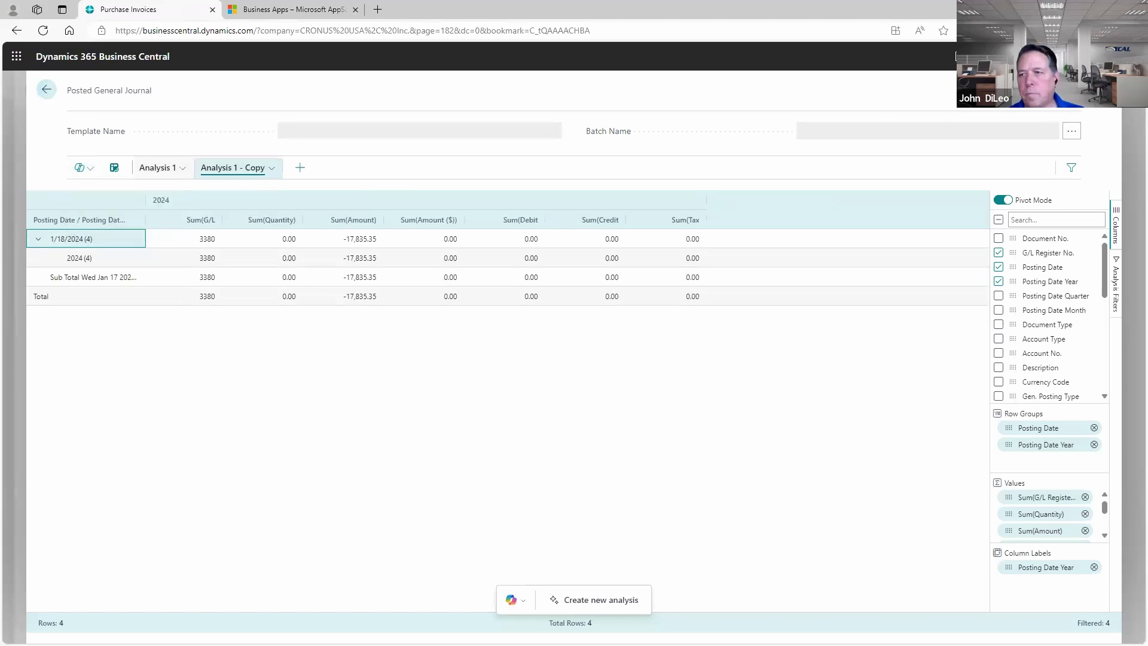
pyautogui.click(48, 91)
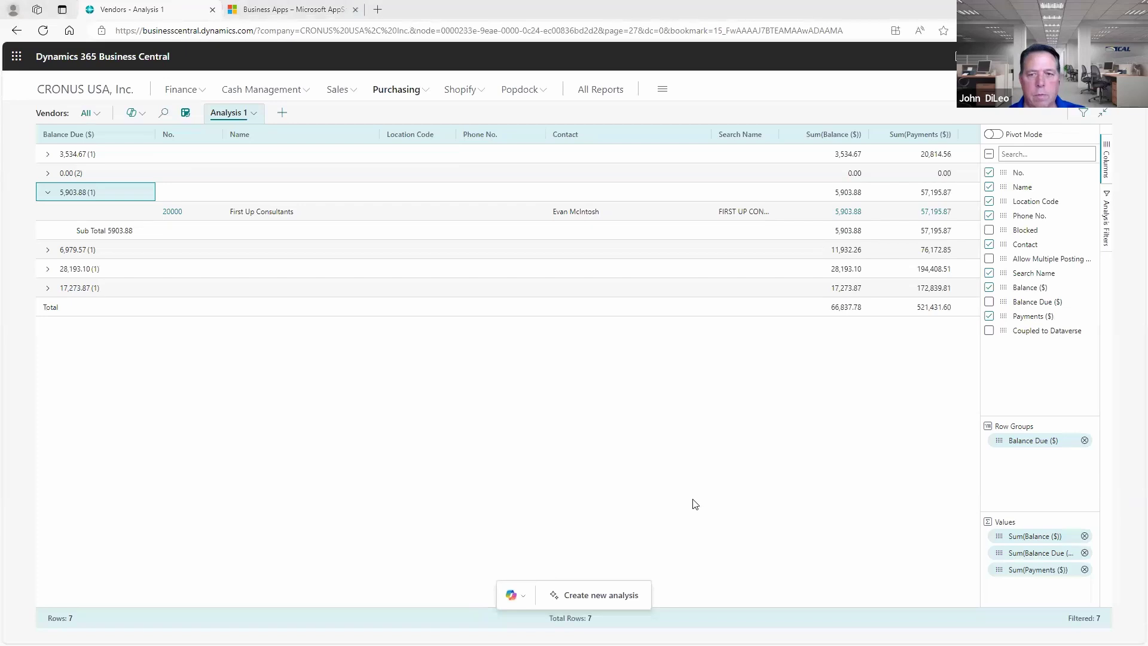
pyautogui.hotkey('alt', 'Tab')
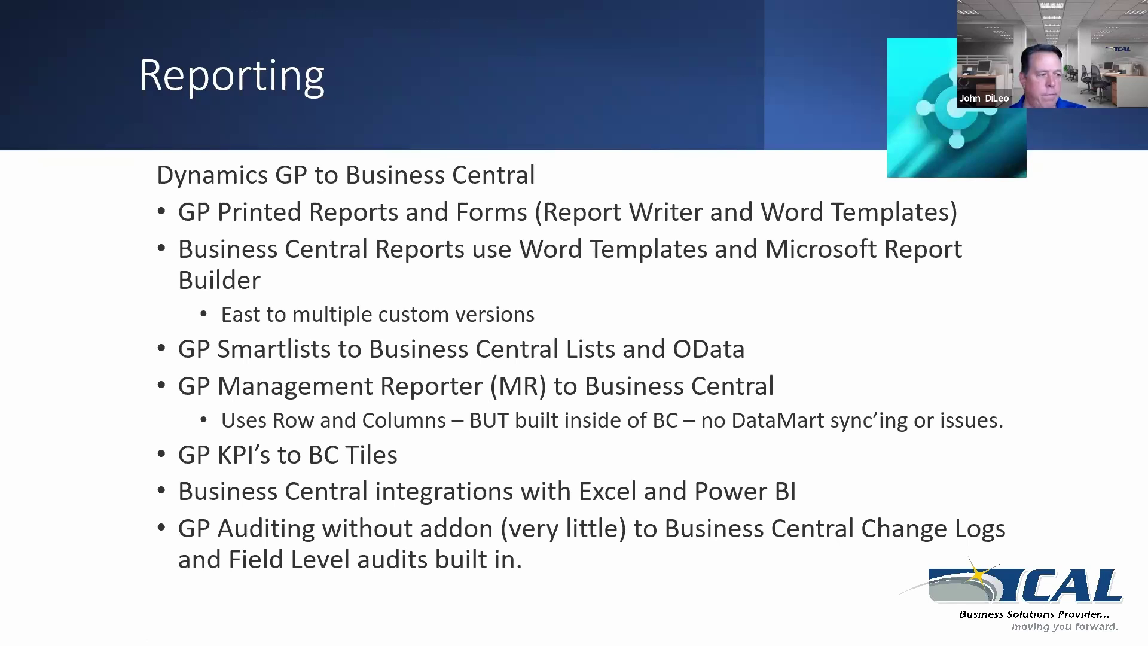
# Switch to Business Central and search its pages for "fini", expanding all page matches, and for "fini state"
pyautogui.hotkey('alt', 'Tab')
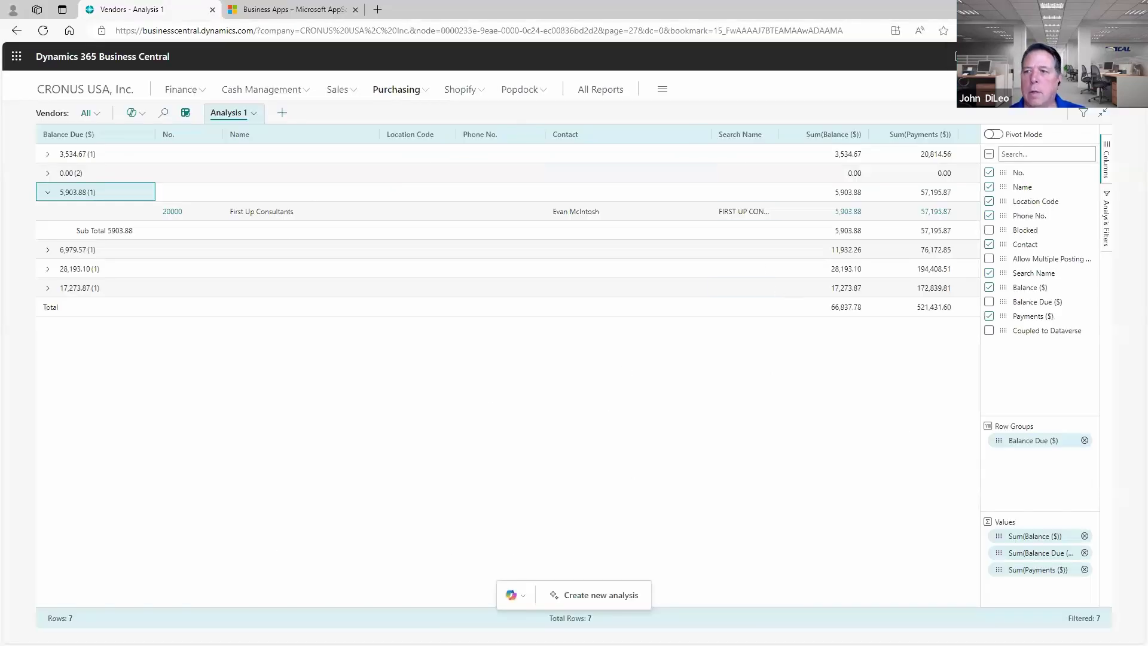
pyautogui.hotkey('alt', 'q')
pyautogui.write('finian')
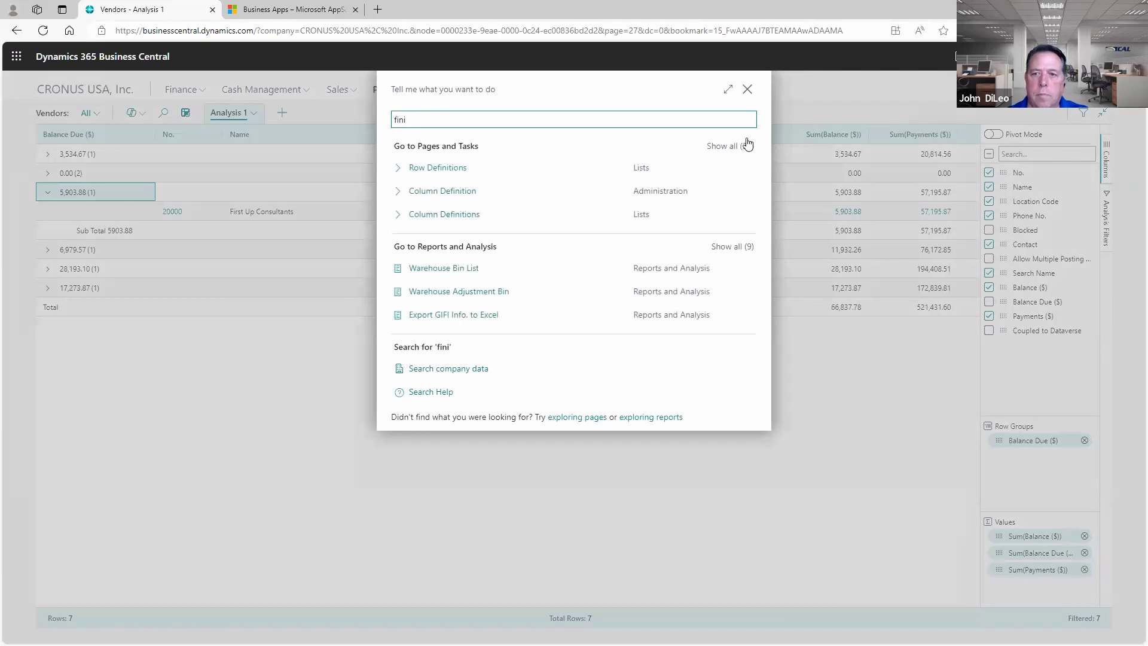
pyautogui.click(730, 146)
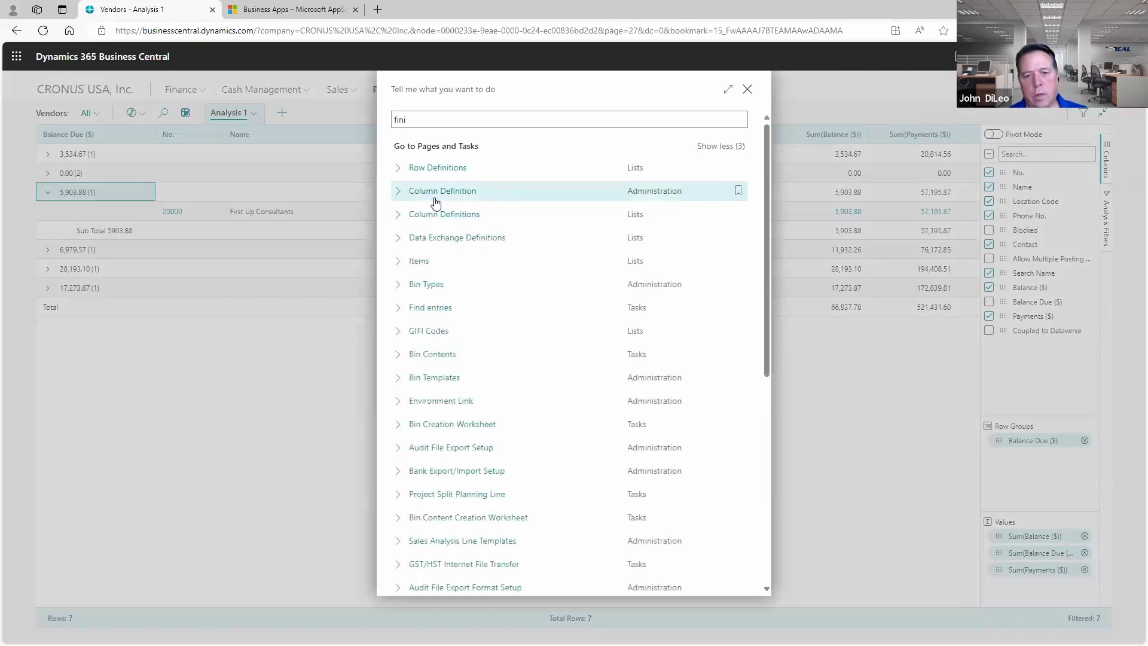
pyautogui.doubleClick(451, 120)
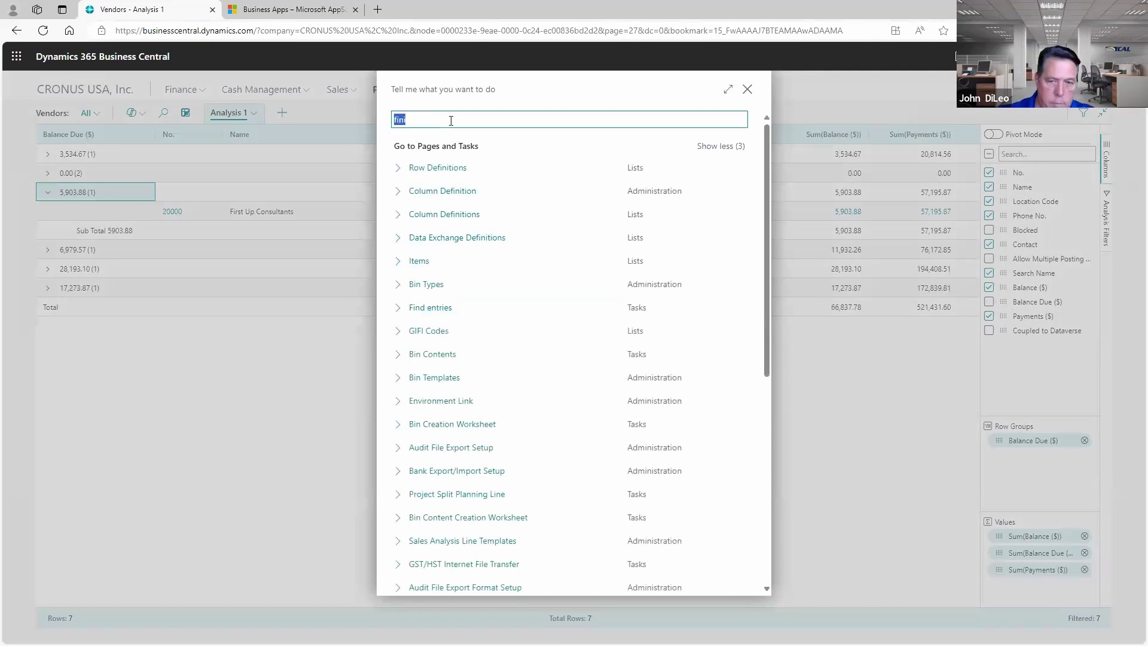
pyautogui.click(451, 121)
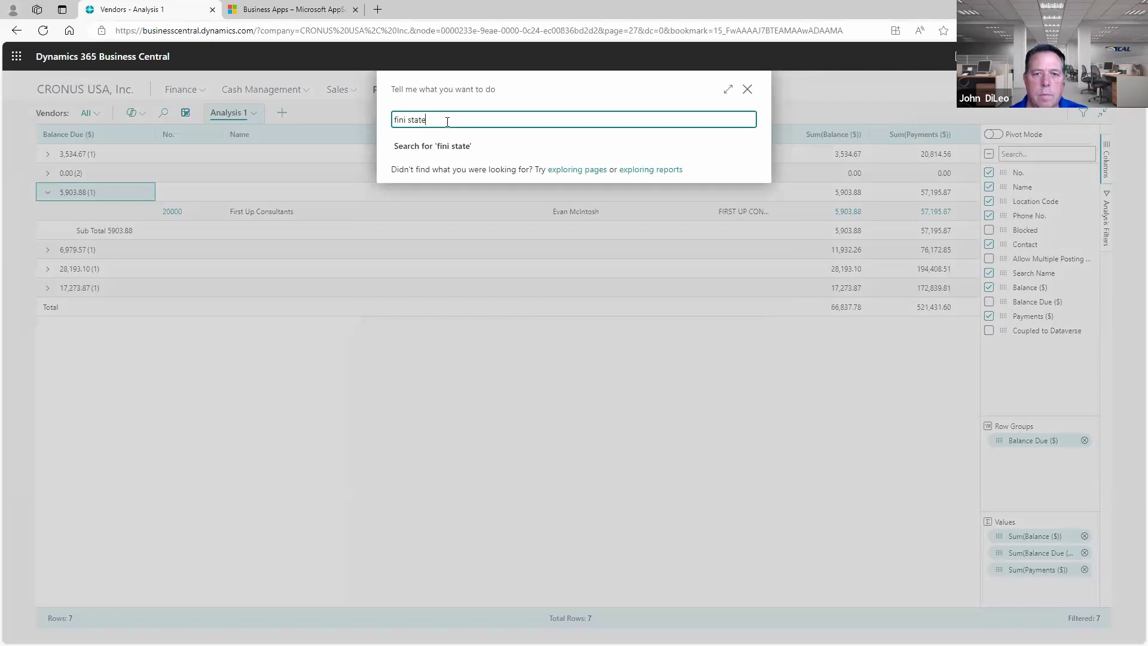
# Search for "balance" instead, open the Chart of Accounts from the matches, and return to the Vendors analysis
pyautogui.press('BackSpace')
pyautogui.press('BackSpace')
pyautogui.press('BackSpace')
pyautogui.press('BackSpace')
pyautogui.press('BackSpace')
pyautogui.press('BackSpace')
pyautogui.press('BackSpace')
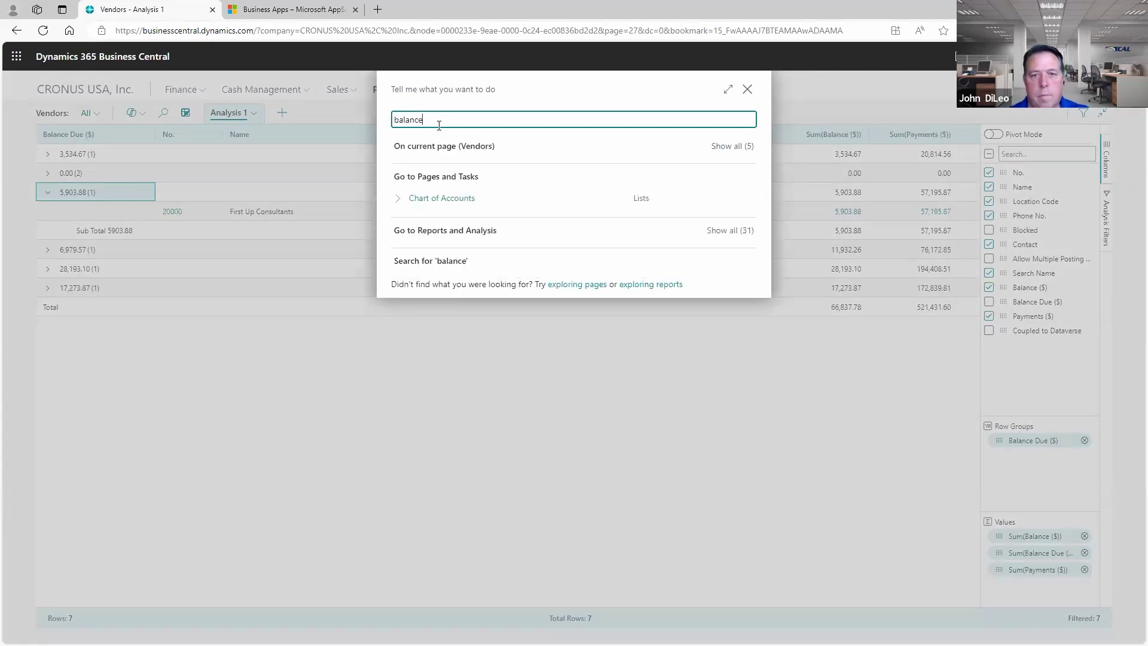
pyautogui.click(402, 203)
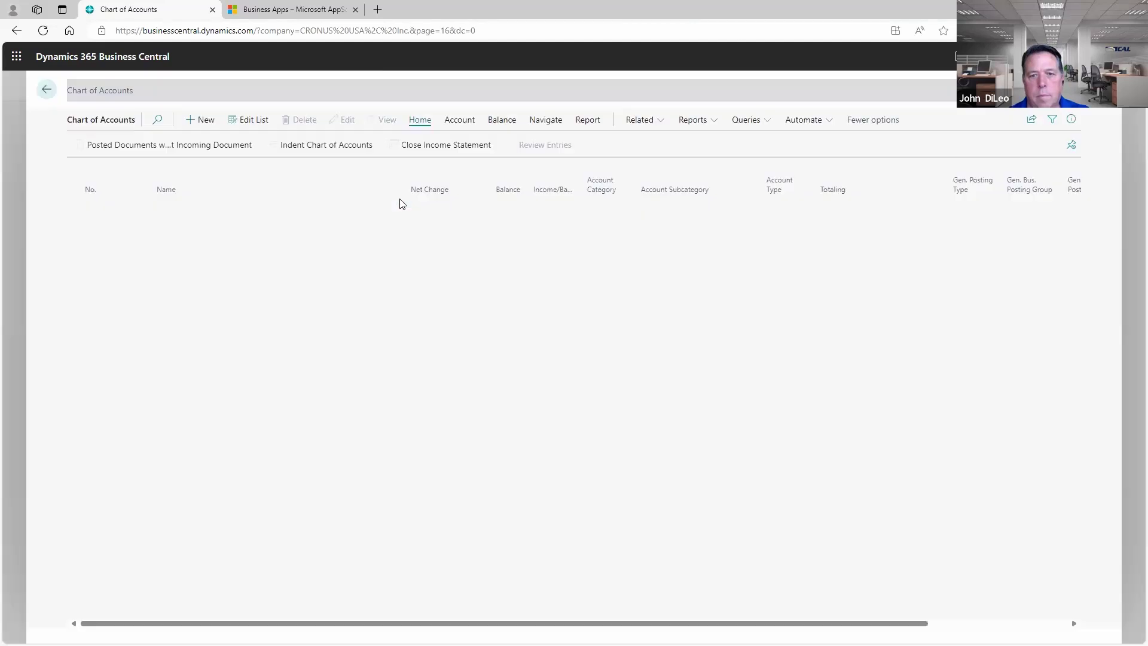
pyautogui.click(48, 90)
pyautogui.click(1074, 56)
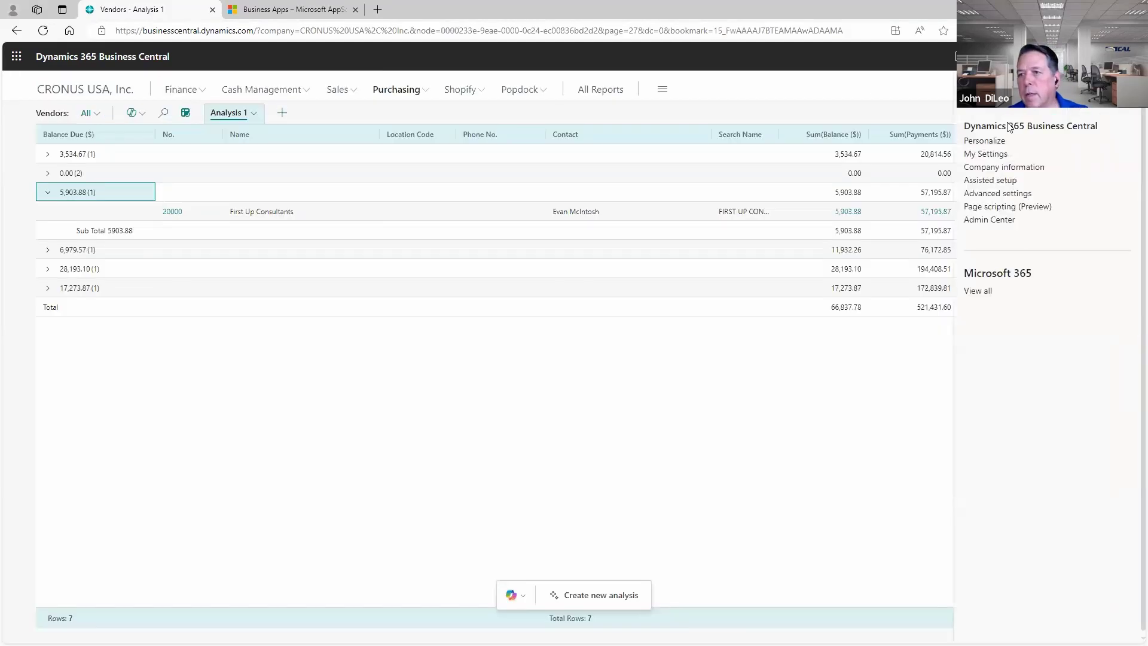
pyautogui.click(979, 140)
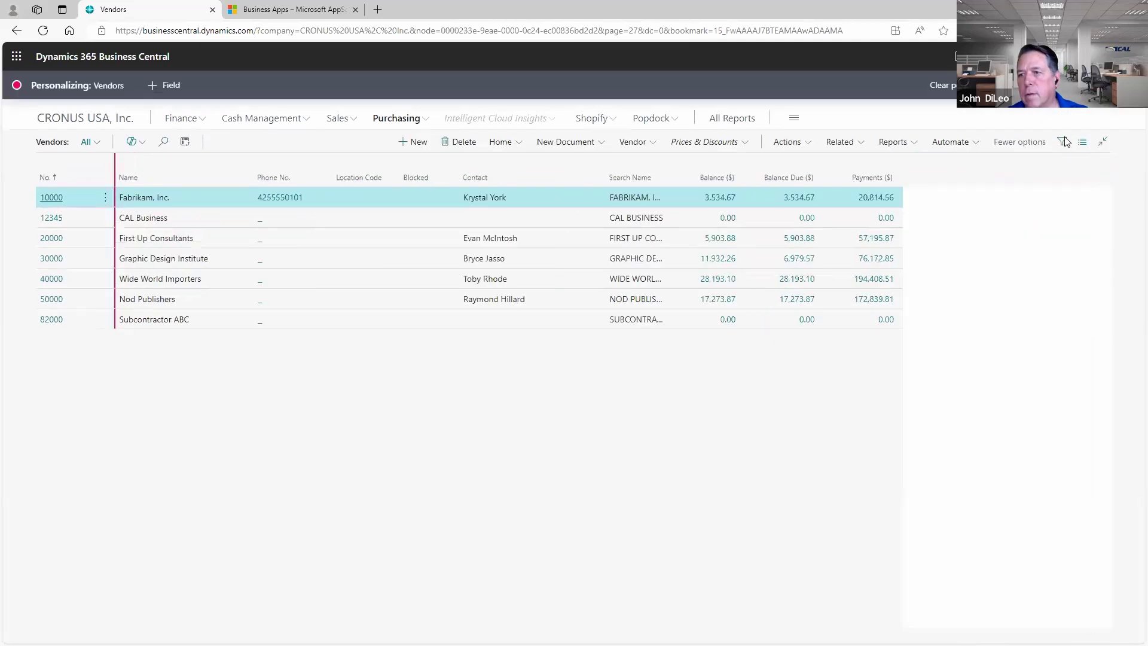
pyautogui.click(1116, 85)
# Change the role to Accountant in My Settings and save the settings
pyautogui.click(1074, 56)
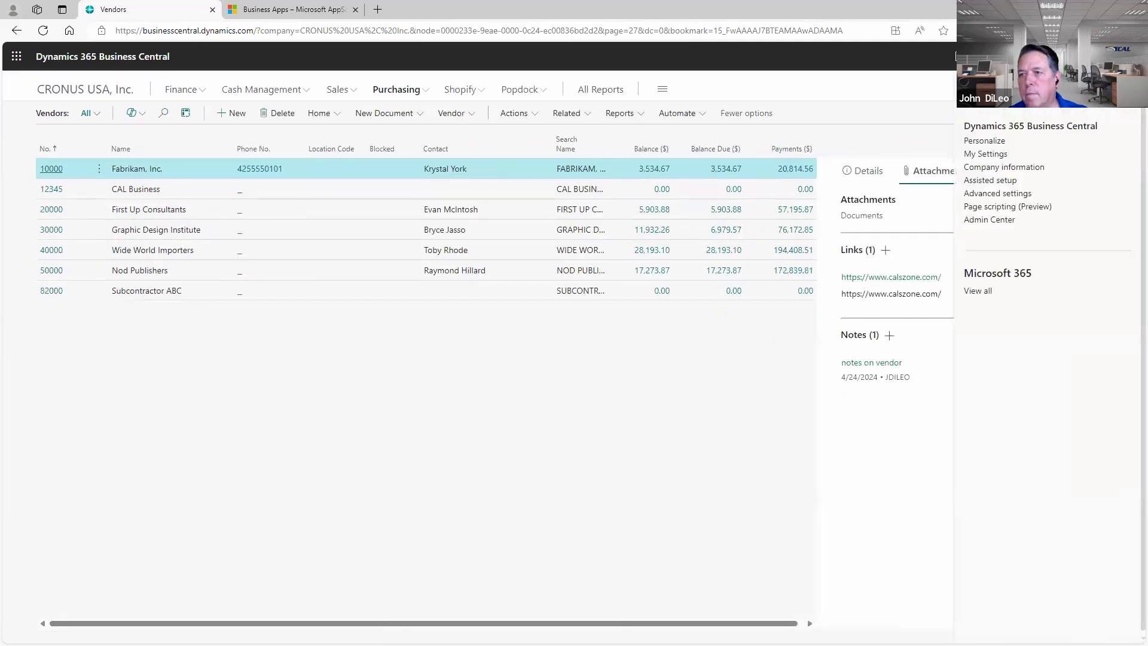
pyautogui.click(986, 154)
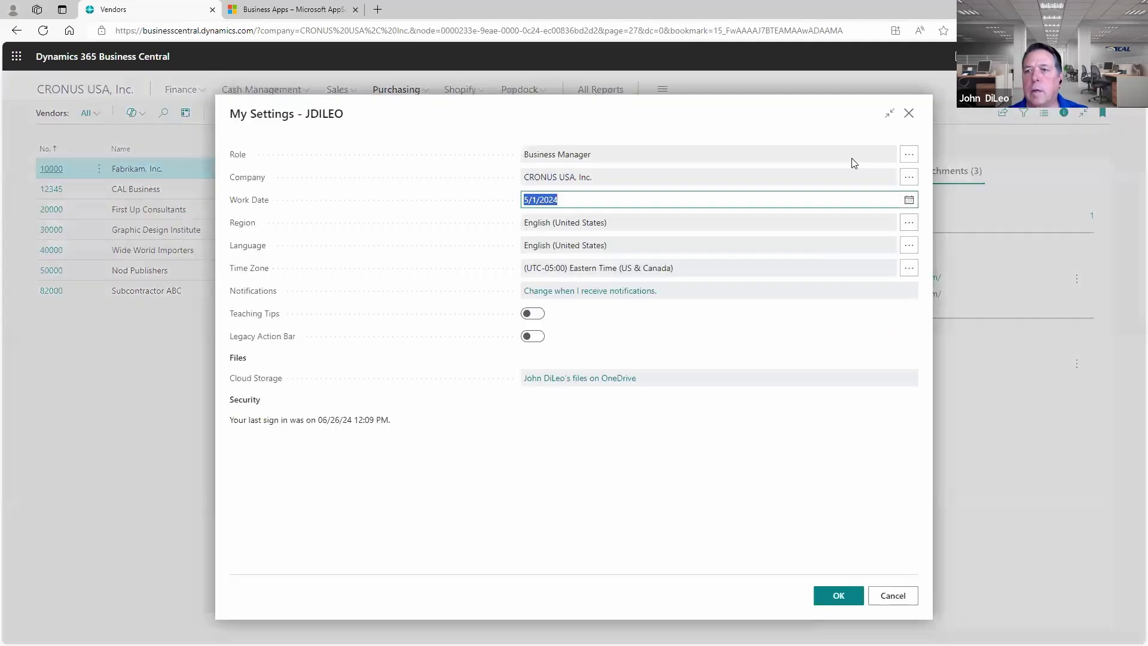
pyautogui.click(916, 158)
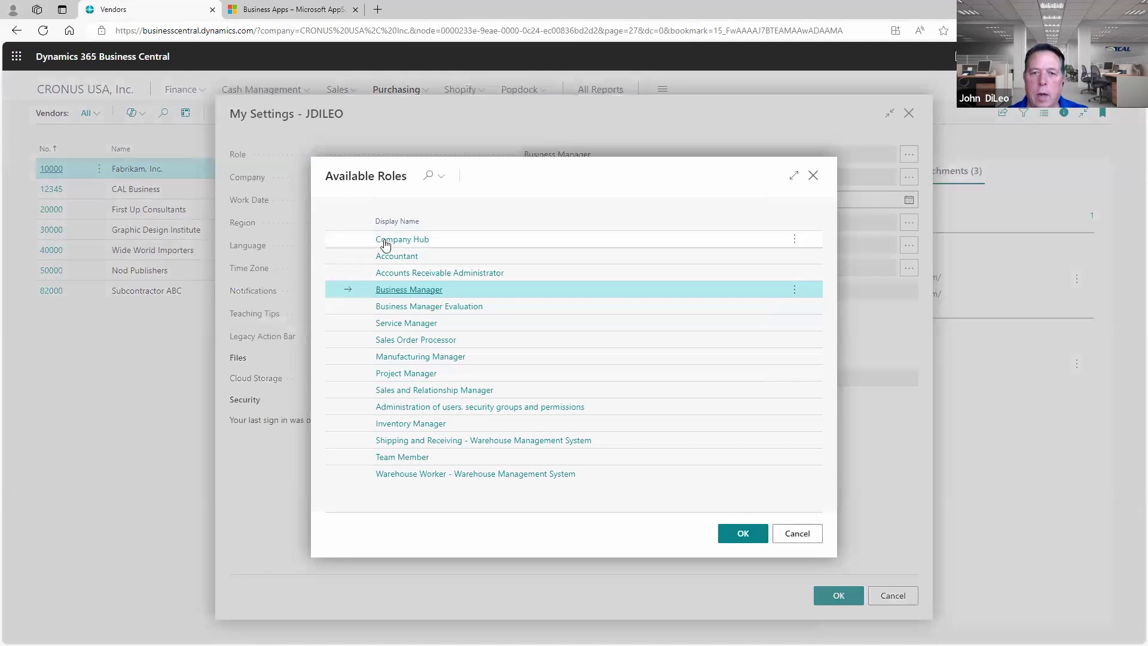
pyautogui.doubleClick(395, 257)
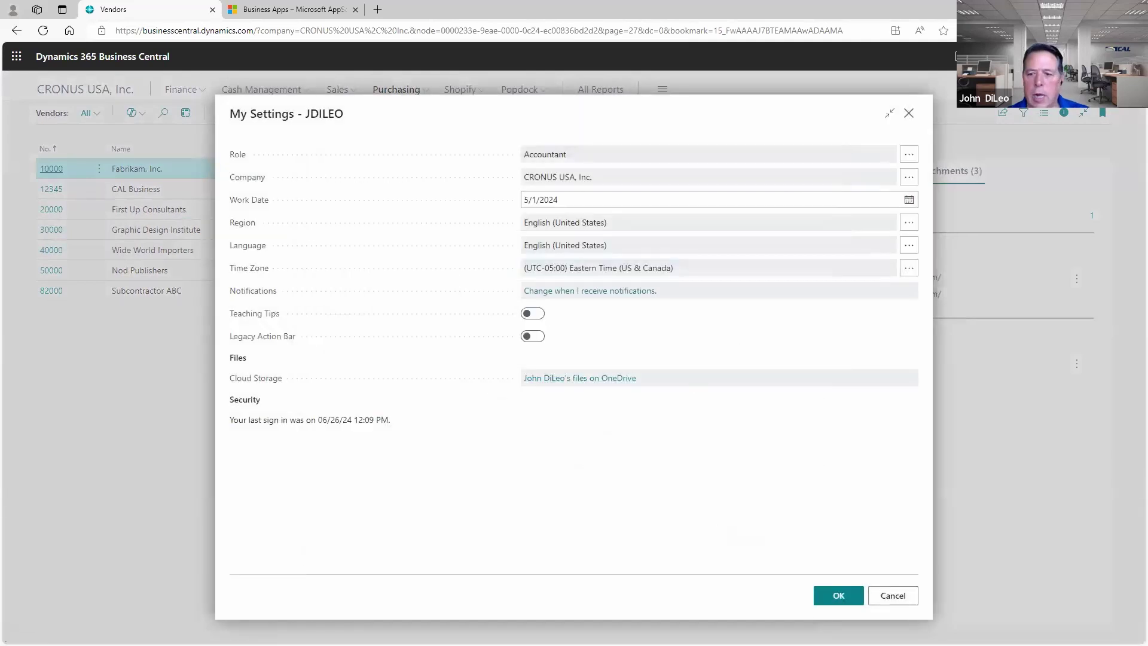
pyautogui.click(844, 598)
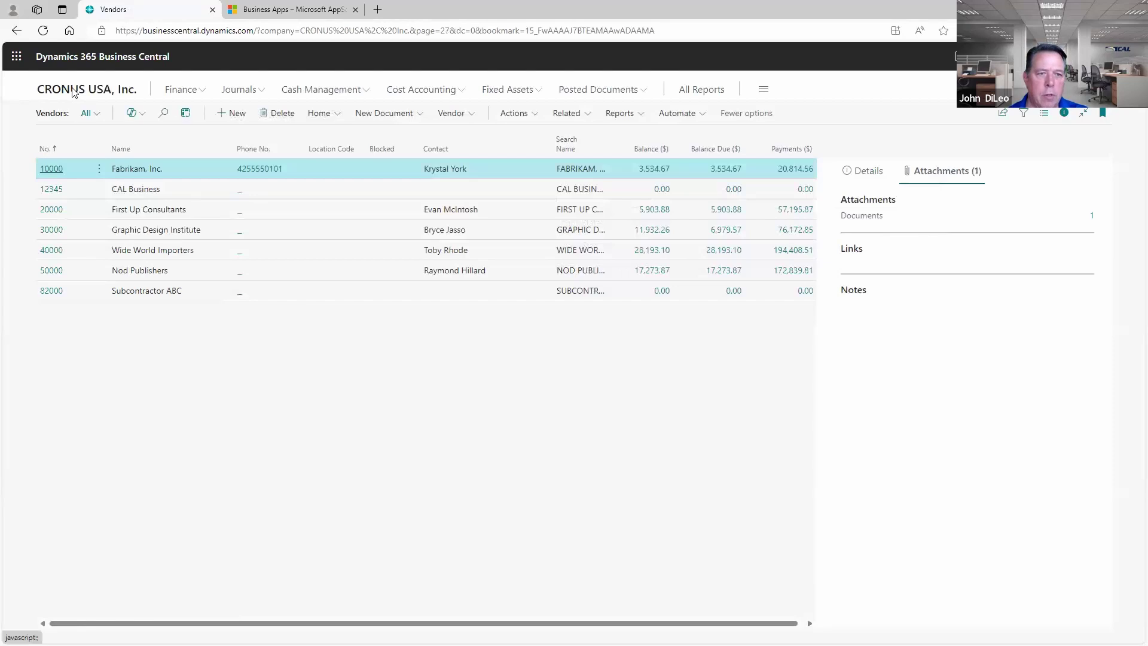
# Go to the Accountant role center and open the Financial Reporting list from the finance pages
pyautogui.click(72, 91)
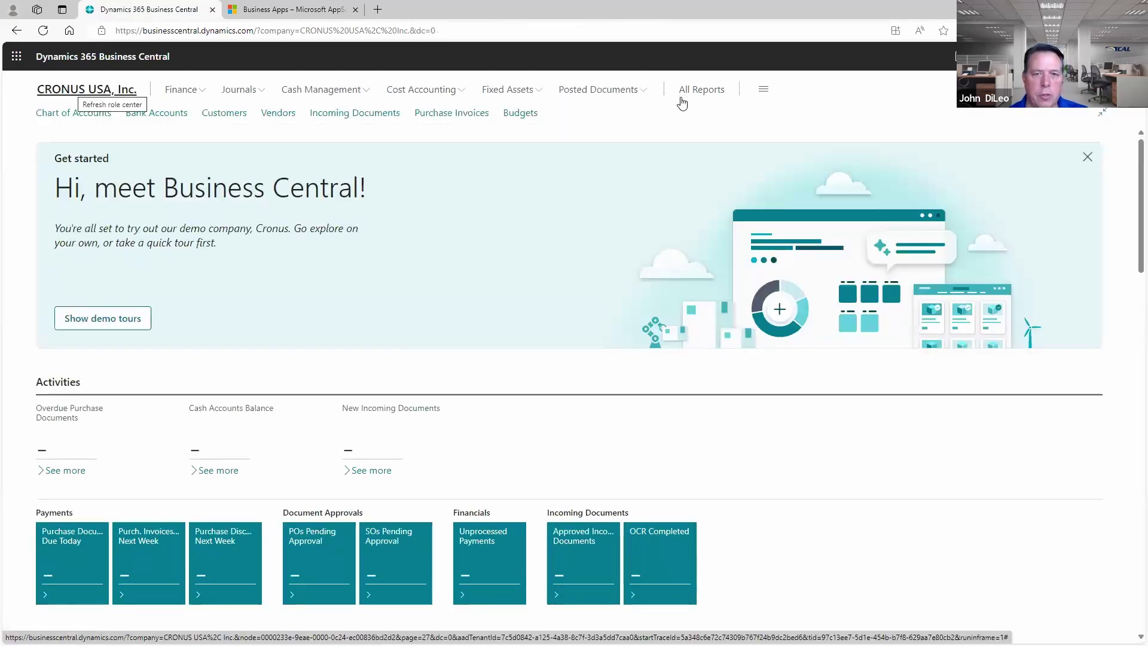
pyautogui.click(189, 94)
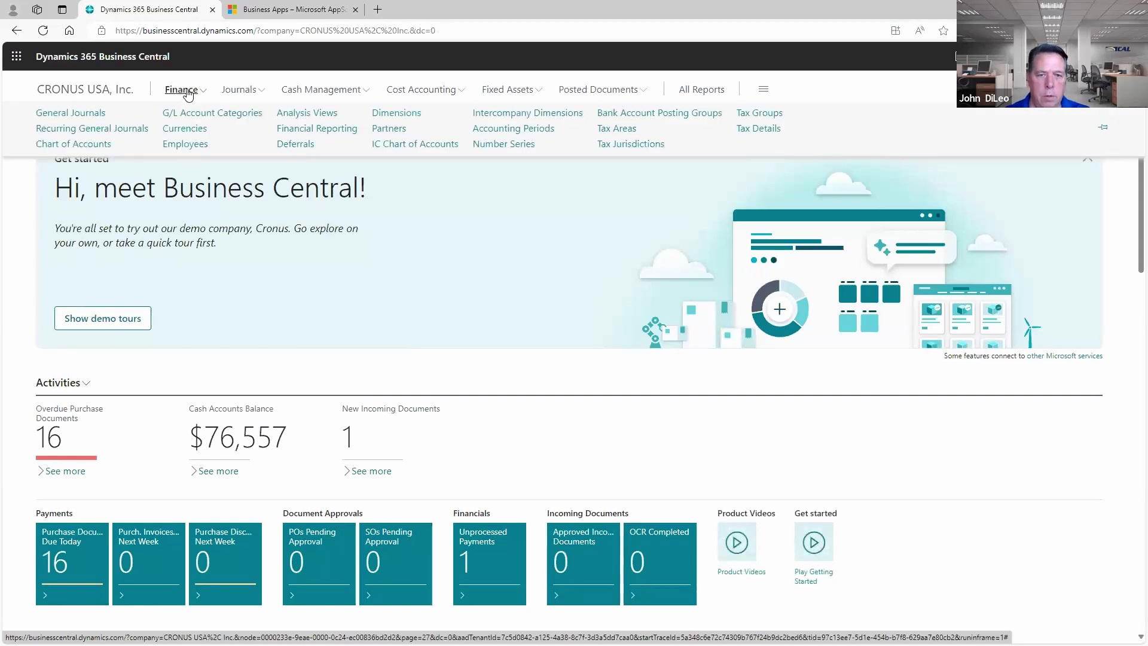
pyautogui.click(321, 129)
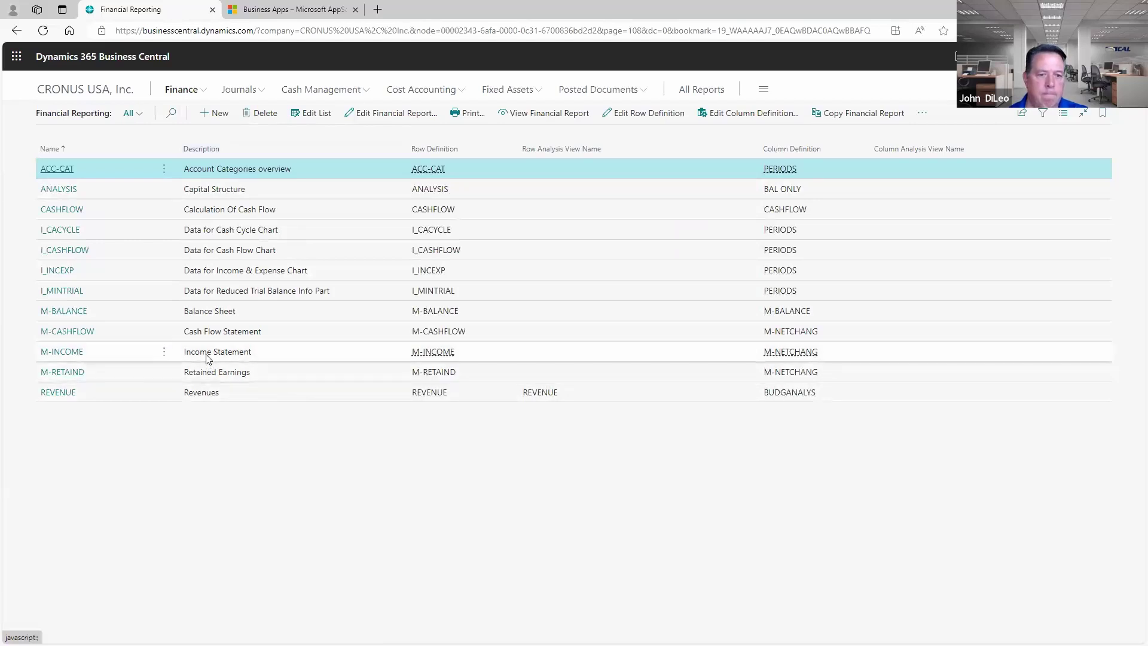
# Generate a printable Income Statement from the M-INCOME financial report using the last used options and filters
pyautogui.click(207, 357)
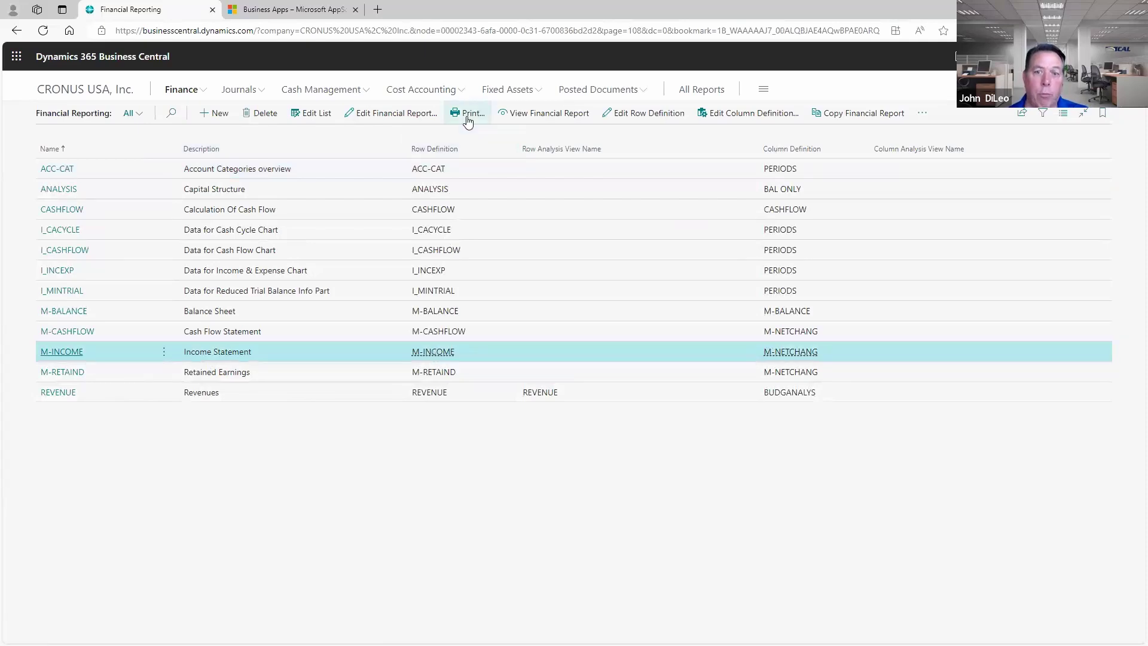
pyautogui.click(469, 117)
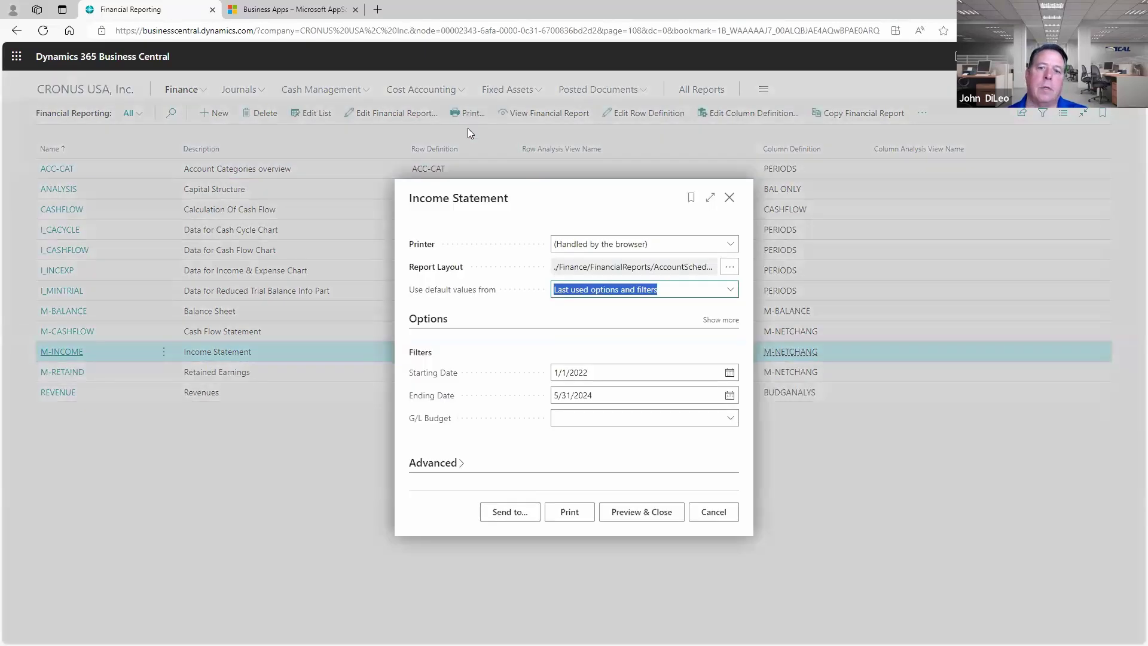
pyautogui.click(569, 513)
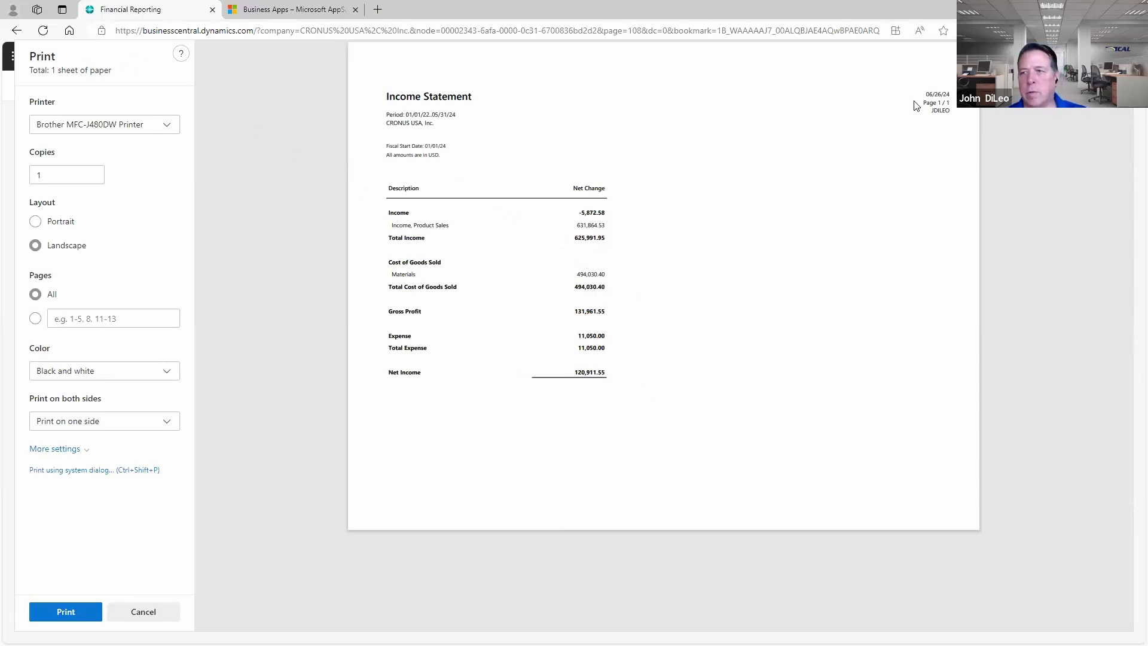
# Leave the Income Statement print preview without printing and switch to the presentation's Reporting slide
pyautogui.click(16, 31)
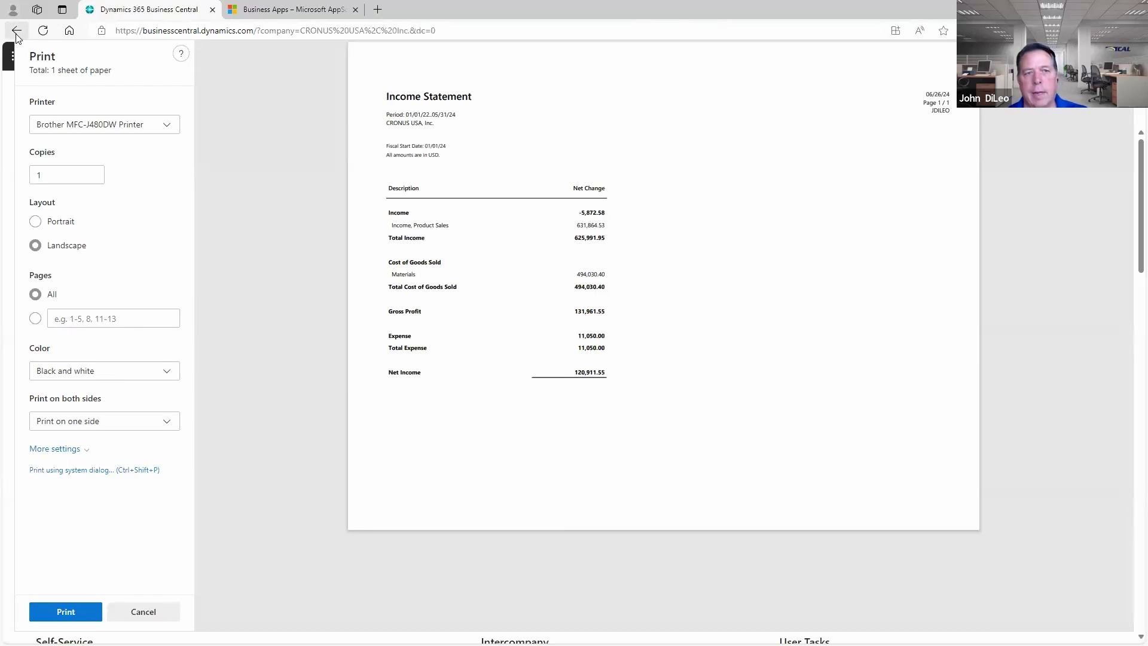
pyautogui.click(143, 612)
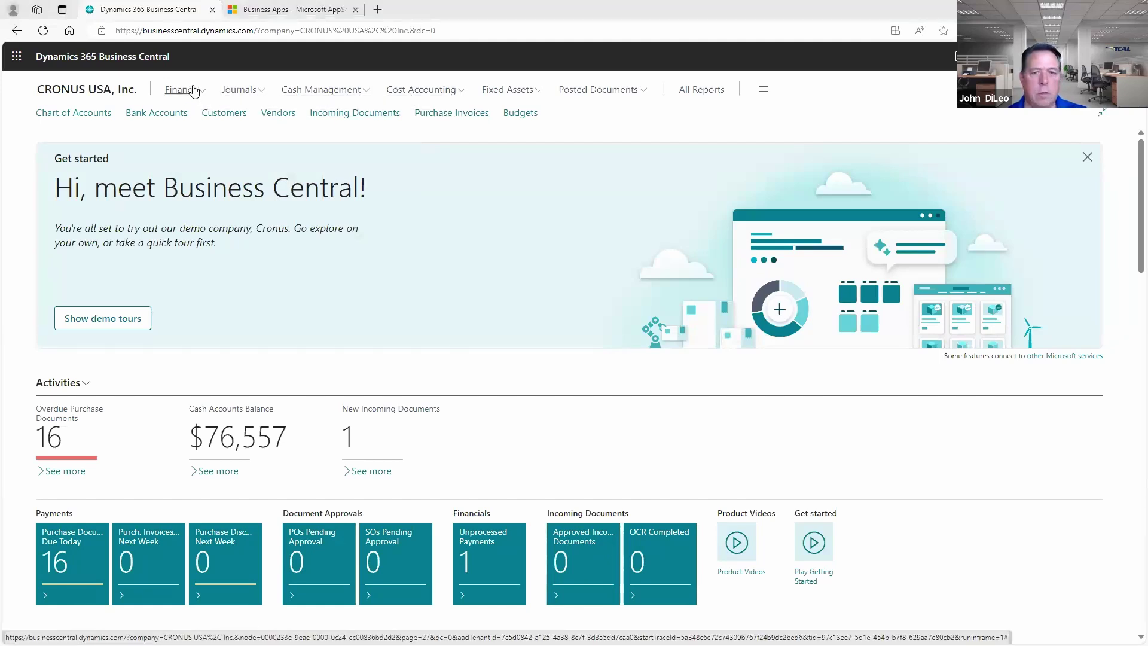
pyautogui.hotkey('alt', 'Tab')
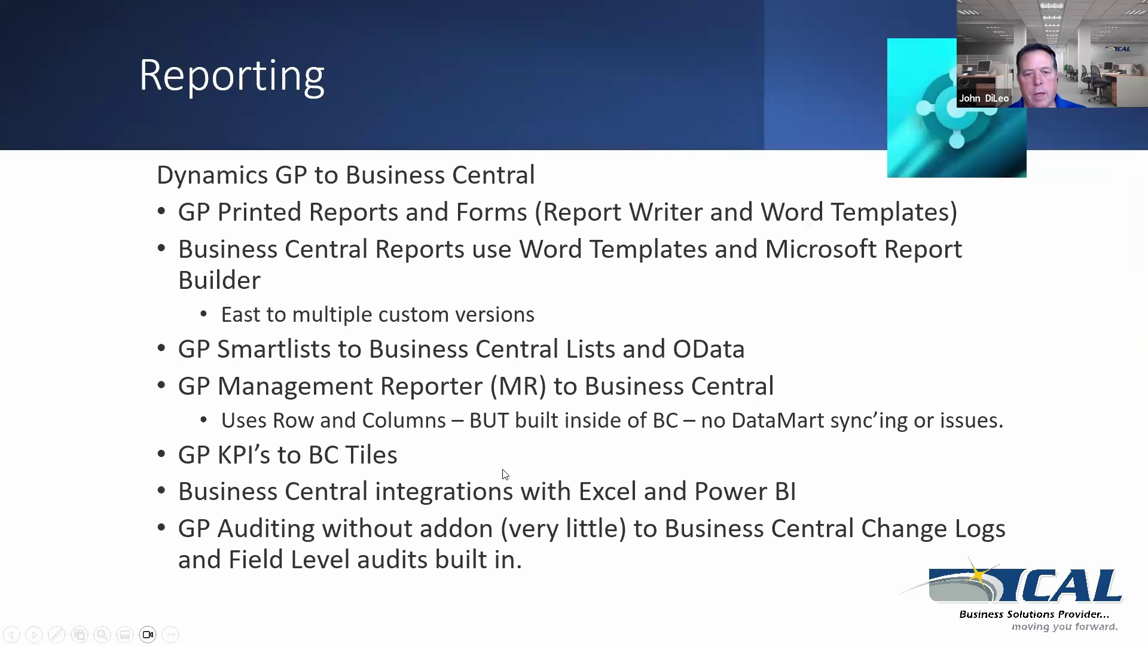